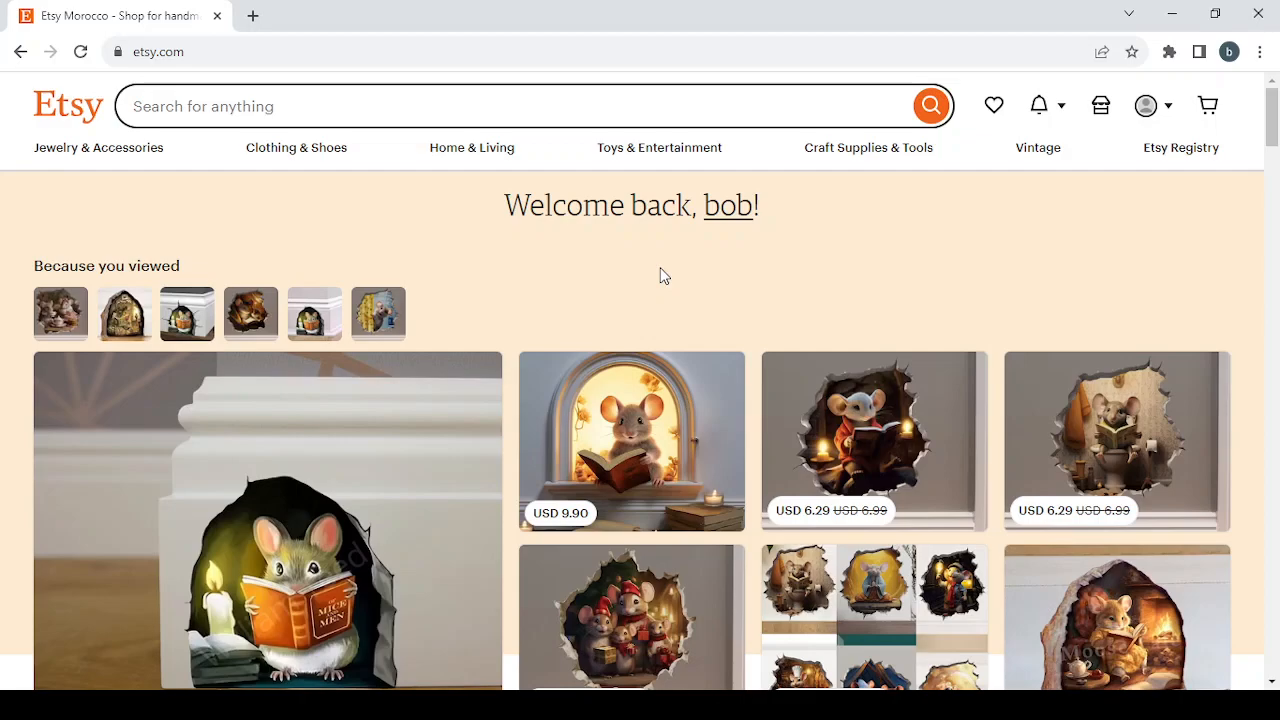
Look over the Etsy home page's top recommendations and its category lists, such as Jewelry & Accessories and Home & Living.
scroll(660, 276, down, 3)
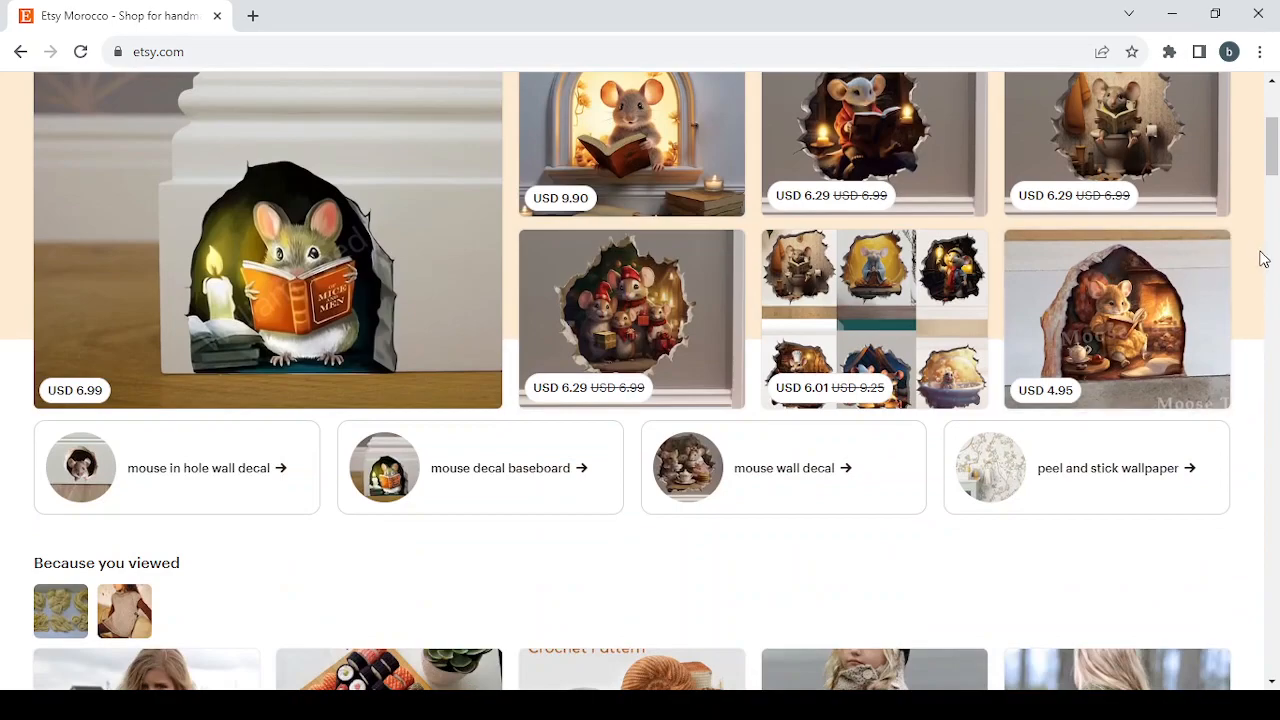
scroll(1264, 252, up, 3)
scroll(1263, 250, down, 3)
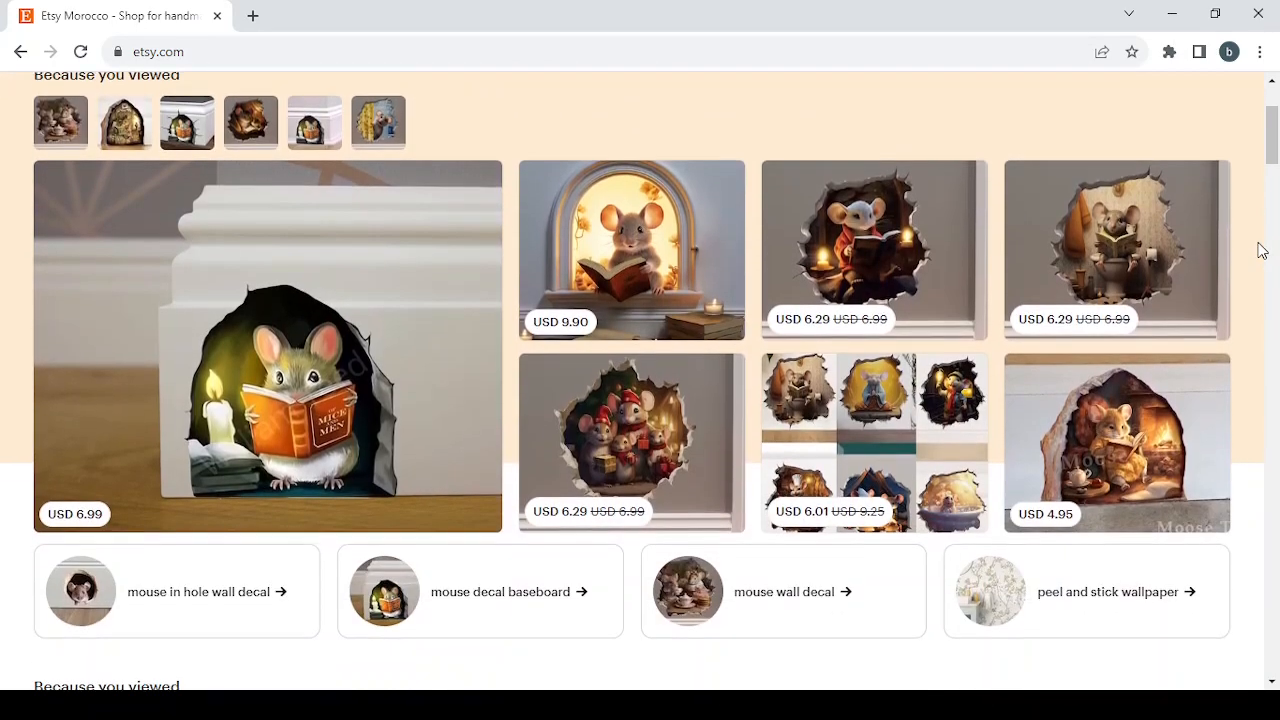
scroll(1262, 251, up, 3)
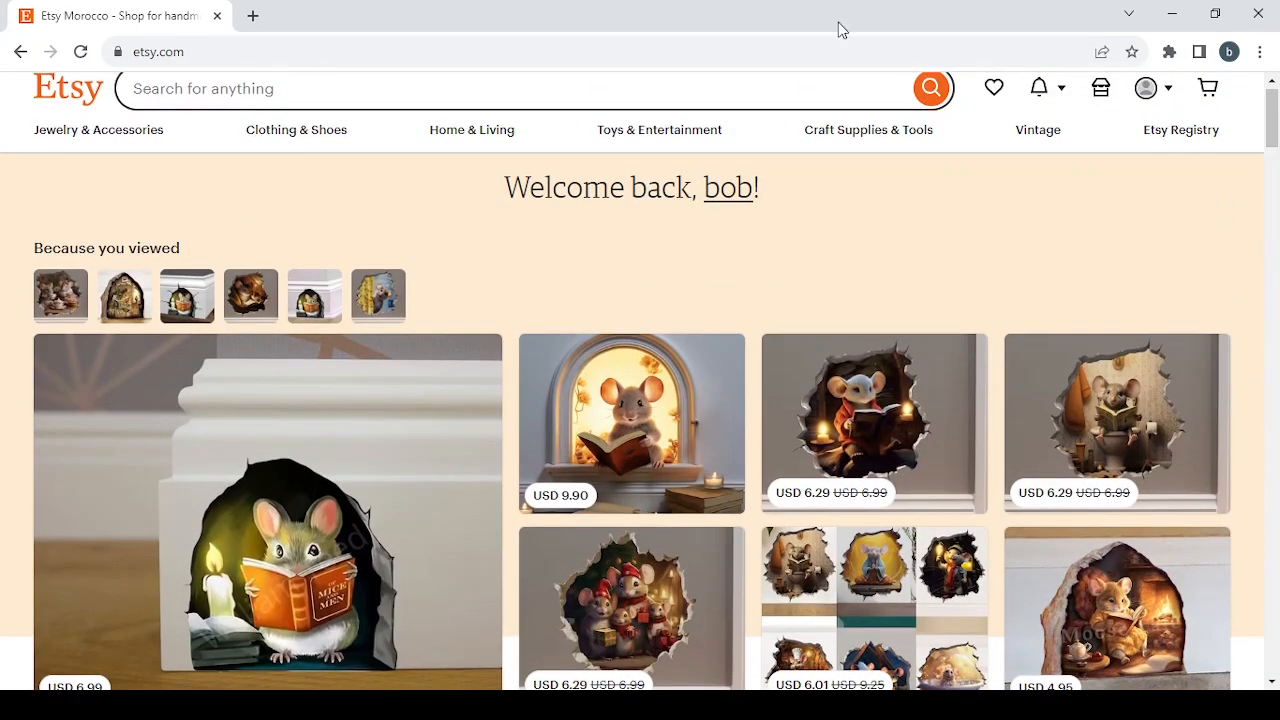
scroll(555, 275, up, 1)
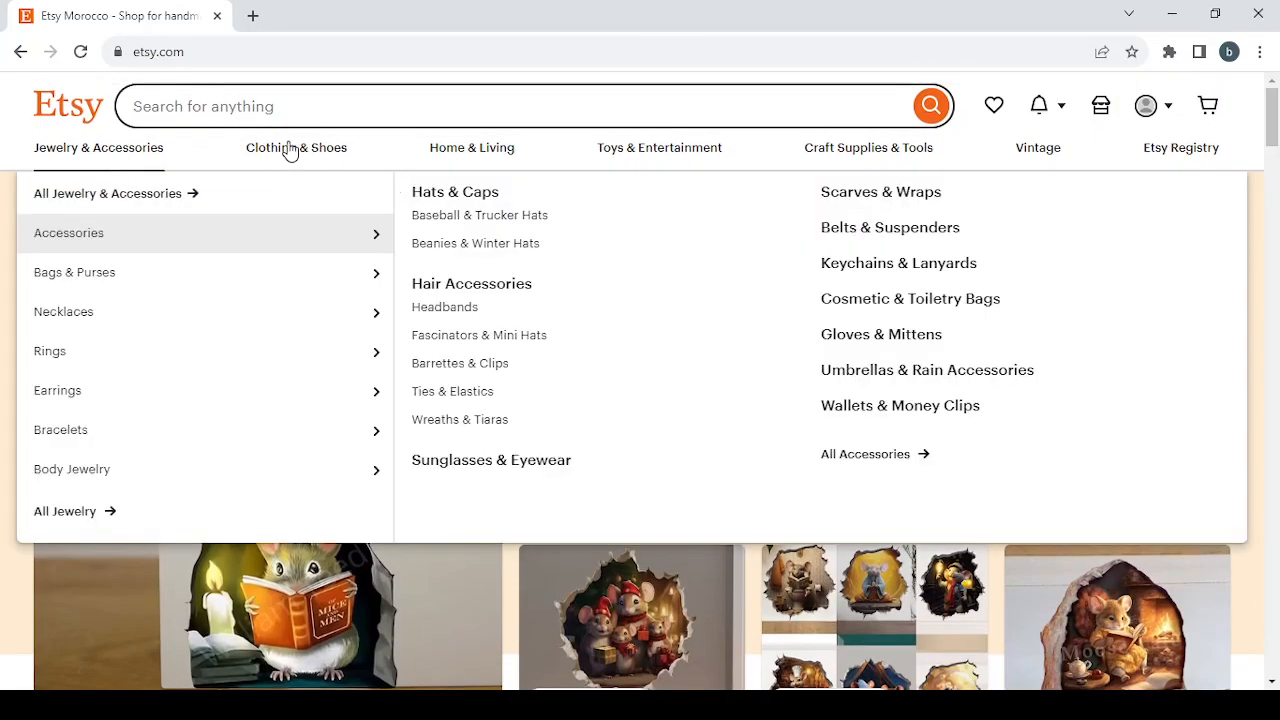
mouse_move(287, 150)
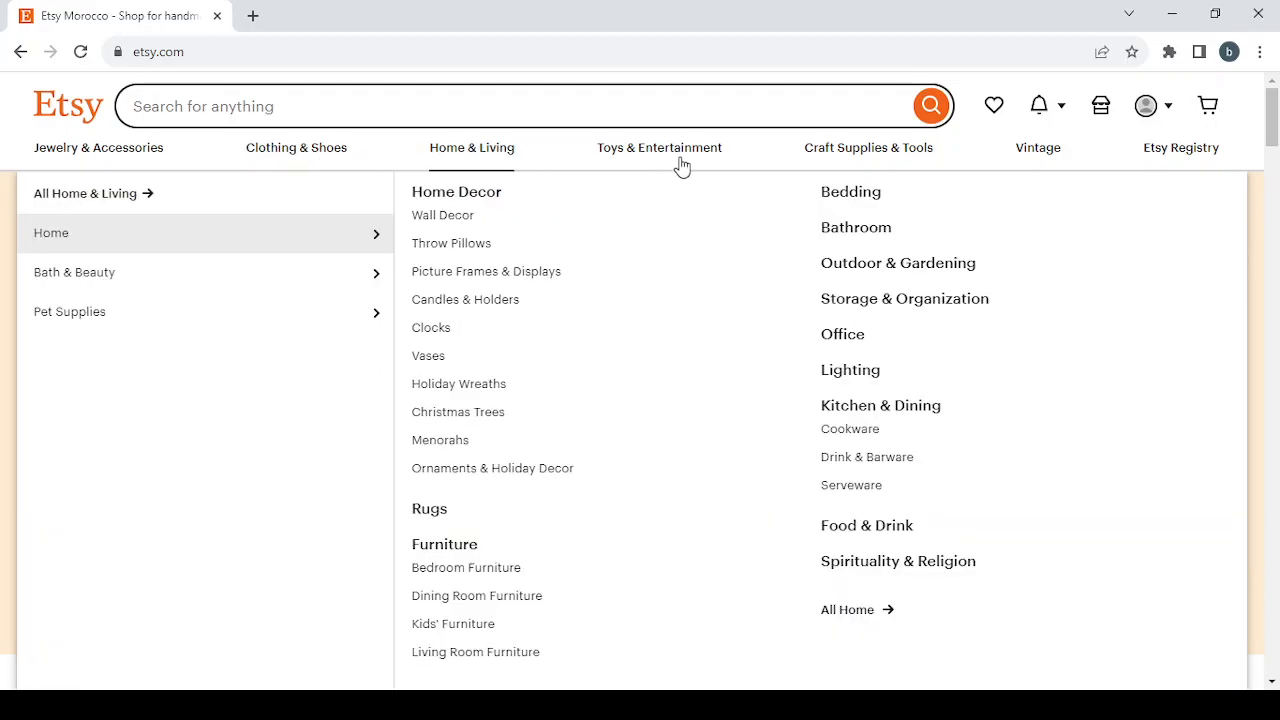
mouse_move(705, 158)
Browse the home page's recommendation sections, from viewed items and sponsored products to the suggested shops.
scroll(1266, 291, down, 6)
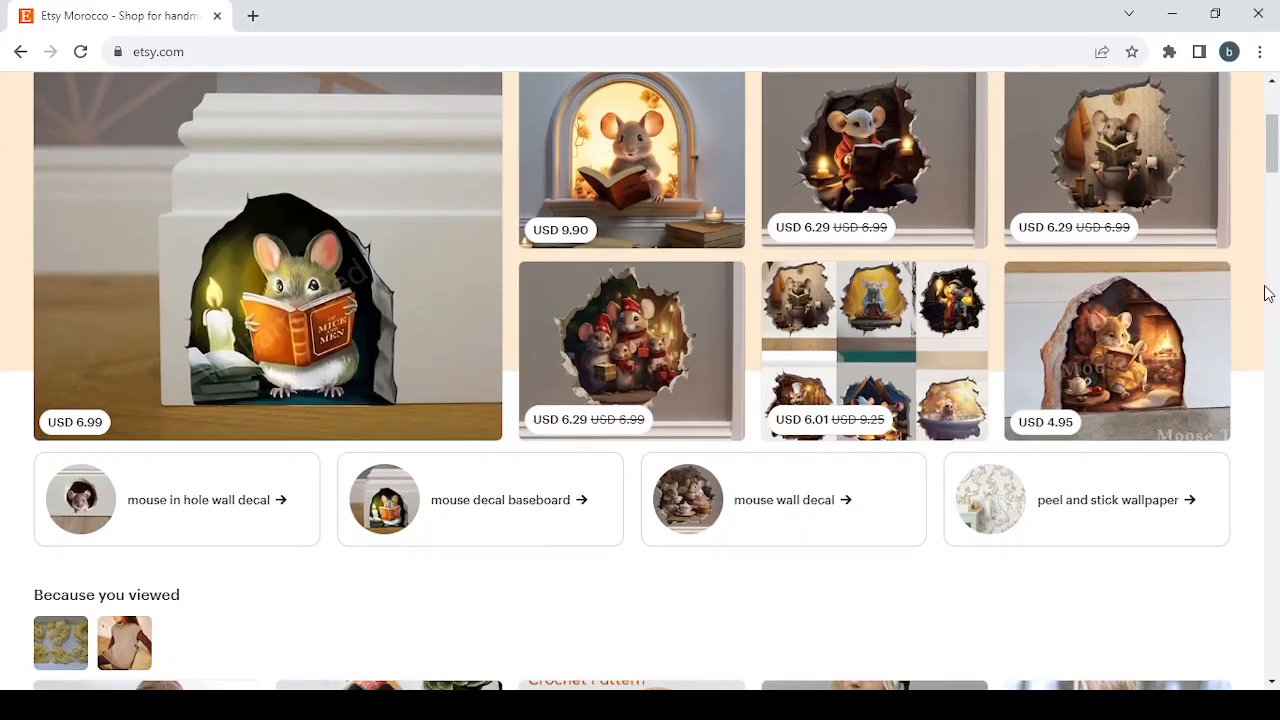
scroll(1266, 291, down, 8)
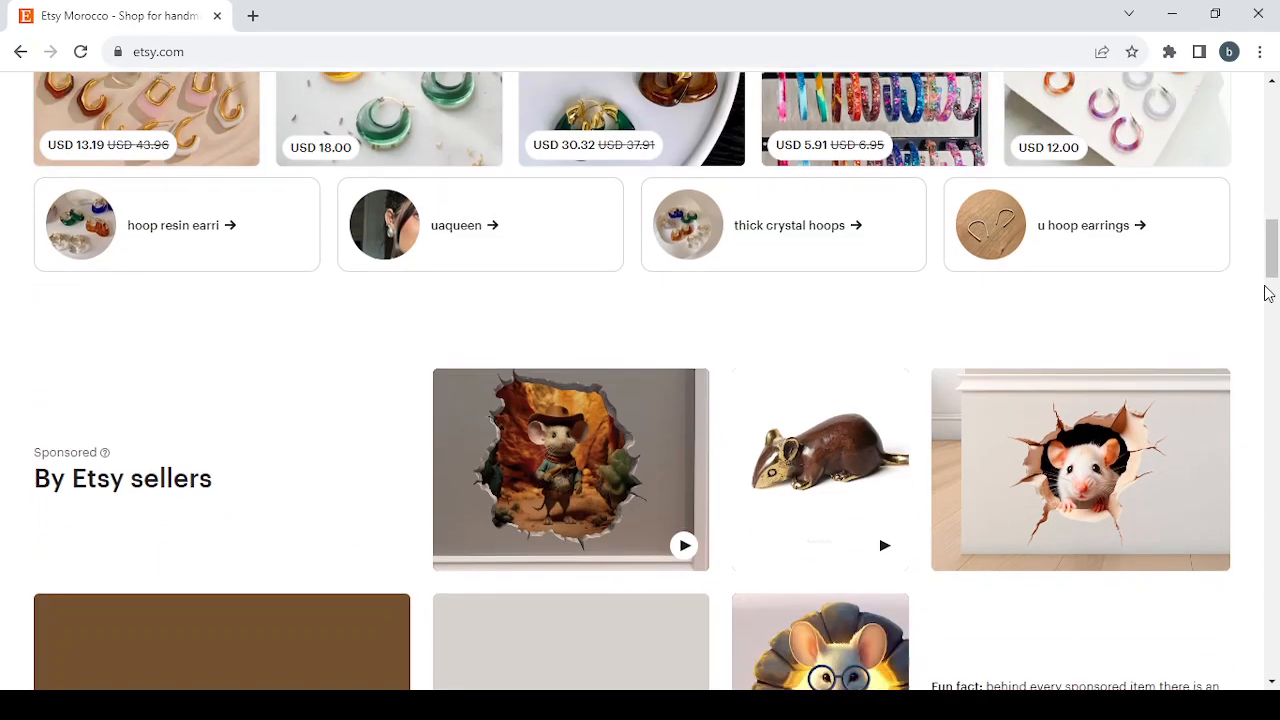
scroll(1266, 291, down, 2)
scroll(1266, 291, down, 3)
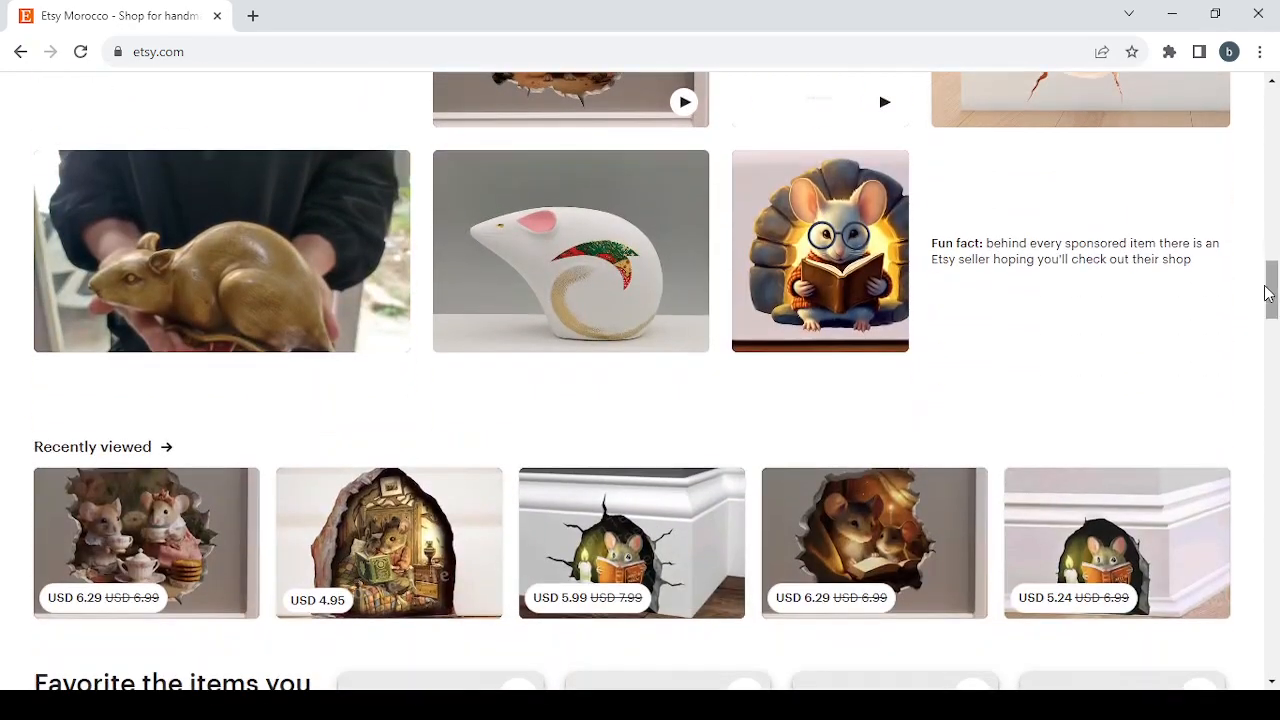
scroll(1266, 291, down, 8)
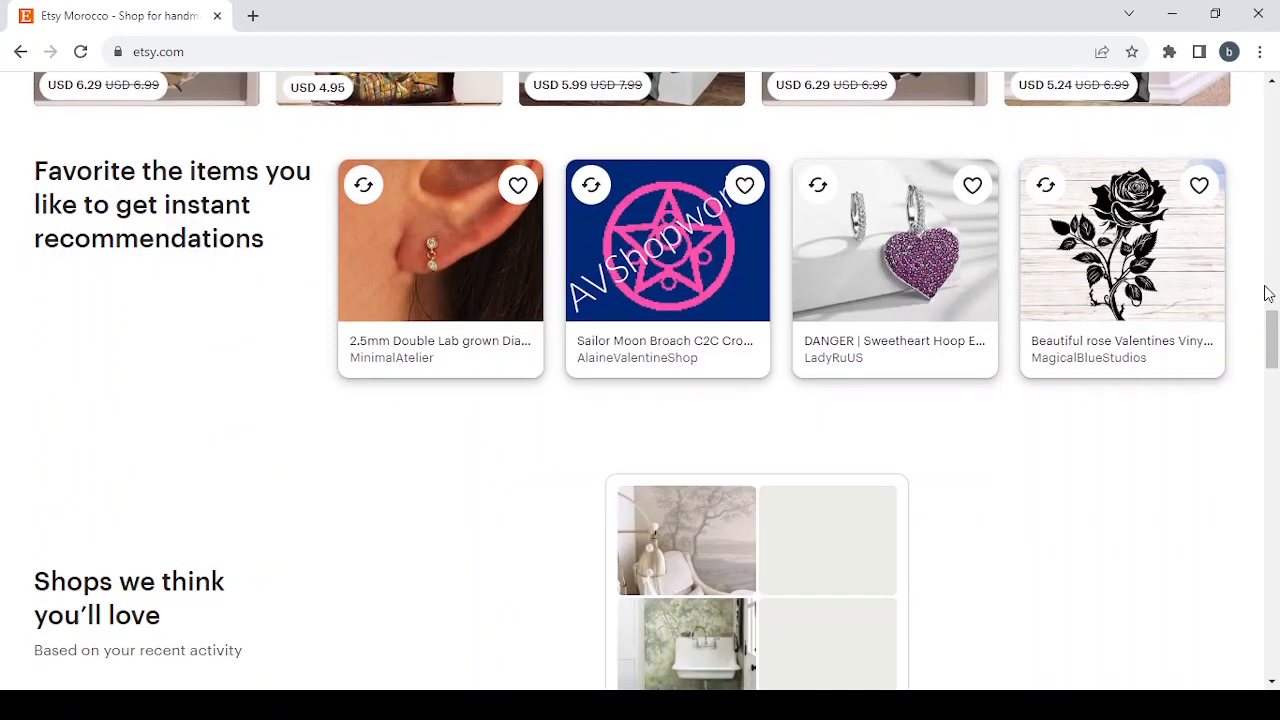
scroll(1266, 291, up, 3)
scroll(1268, 293, up, 15)
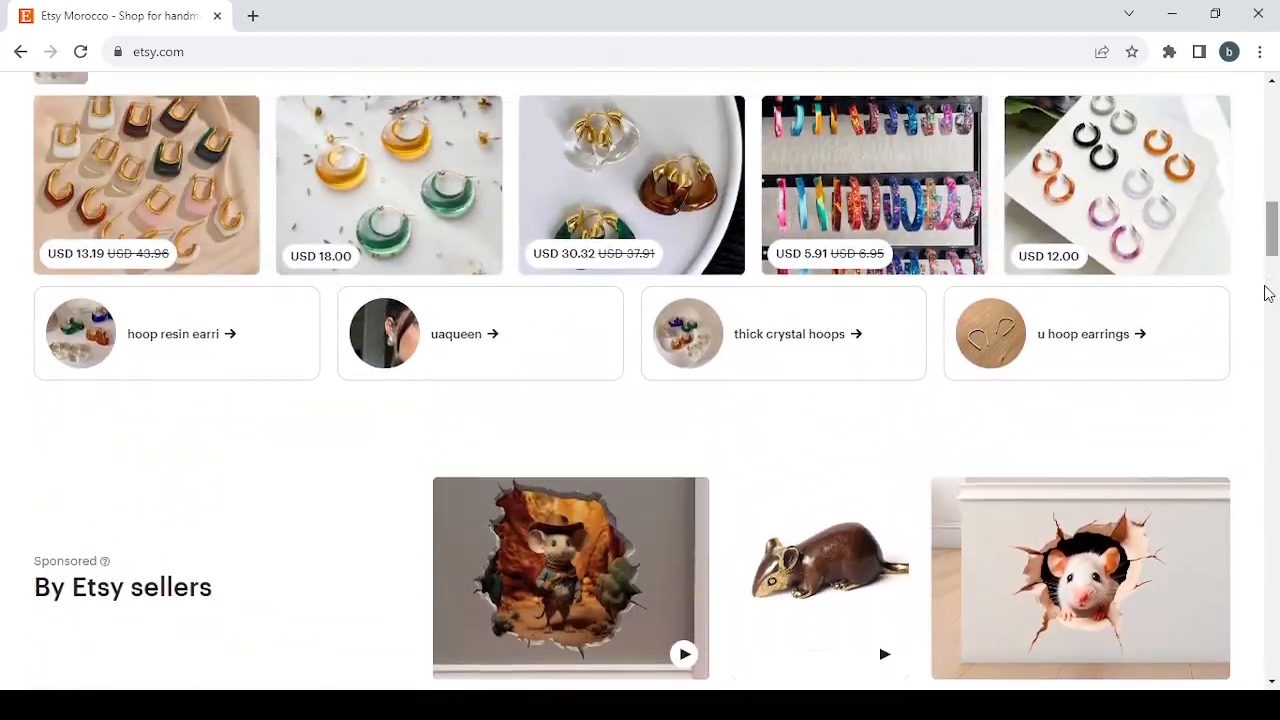
scroll(1266, 291, up, 5)
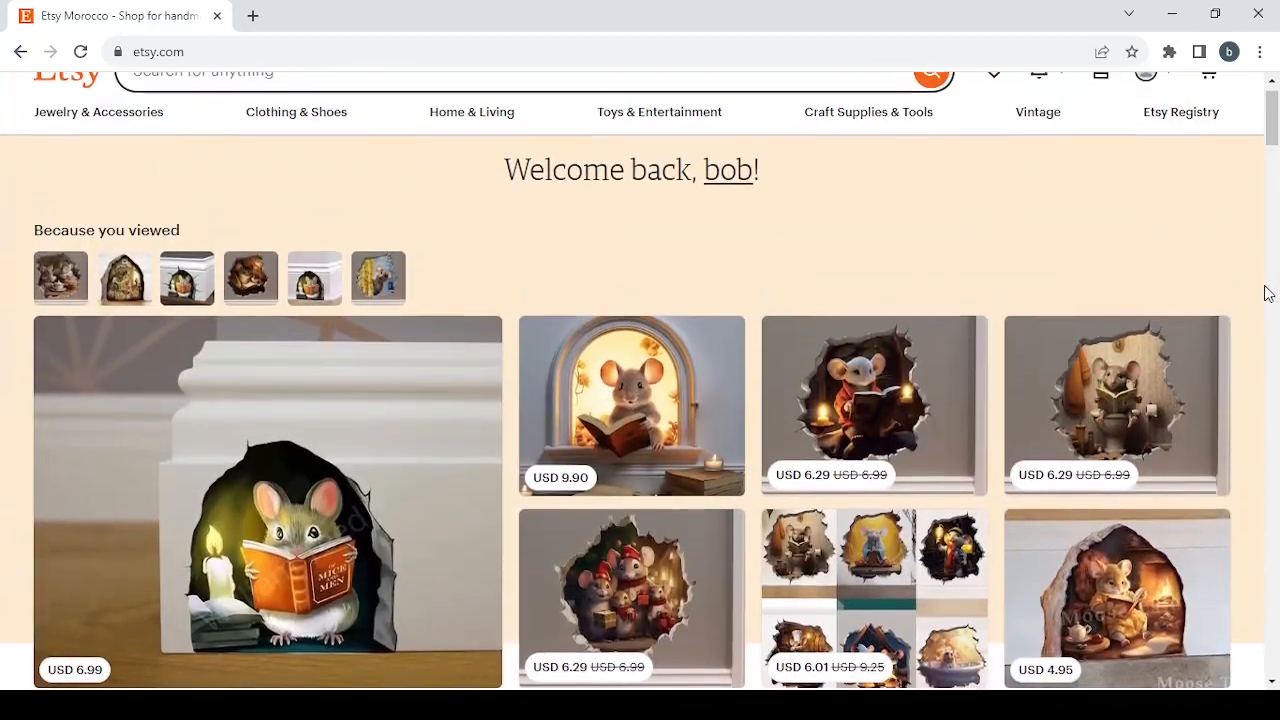
scroll(1266, 291, down, 2)
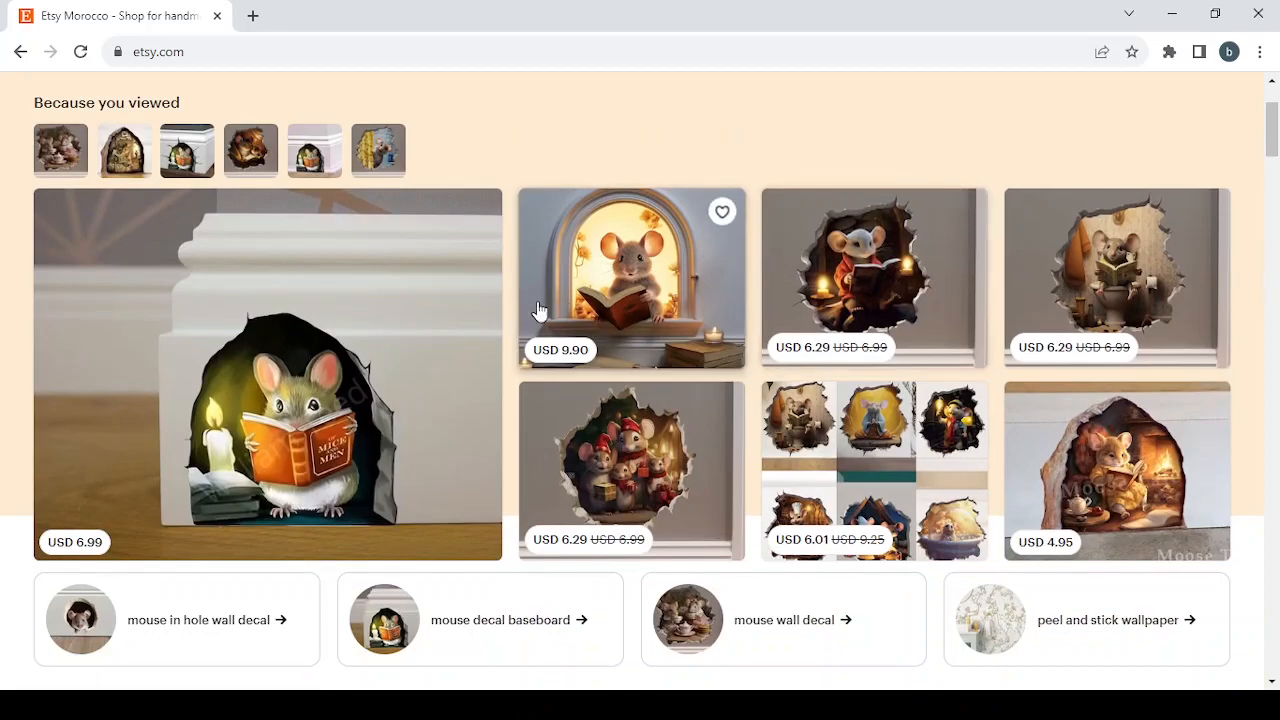
Open the USD 9.90 mouse wall decal listing and examine its options, item details, reviews and shipping policies.
click(603, 277)
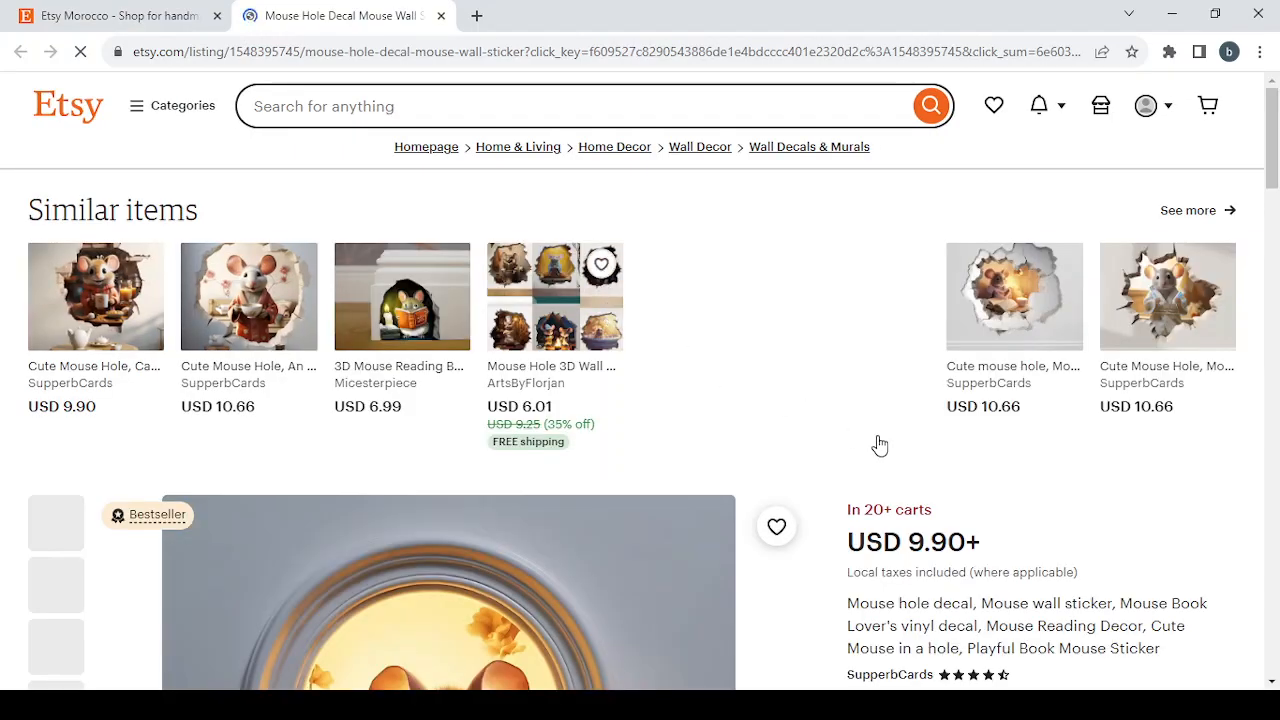
scroll(1148, 510, down, 3)
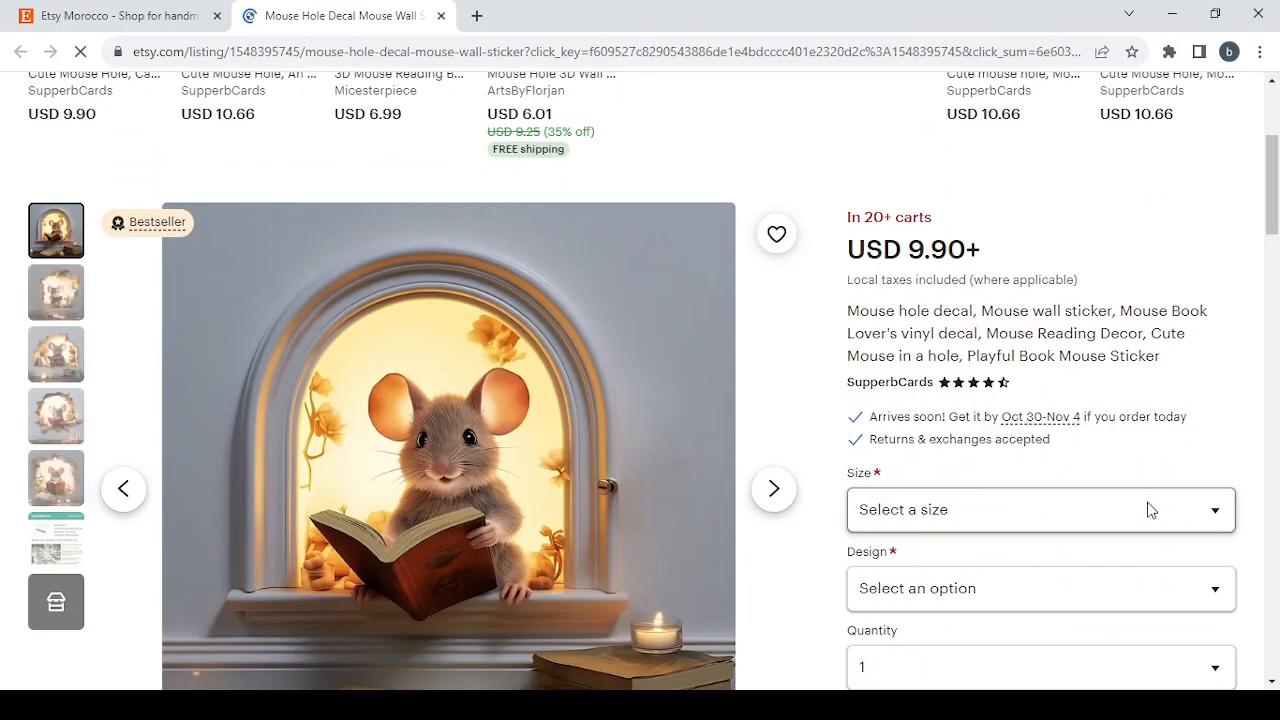
scroll(1148, 510, down, 2)
scroll(1148, 510, down, 2)
scroll(1148, 510, down, 3)
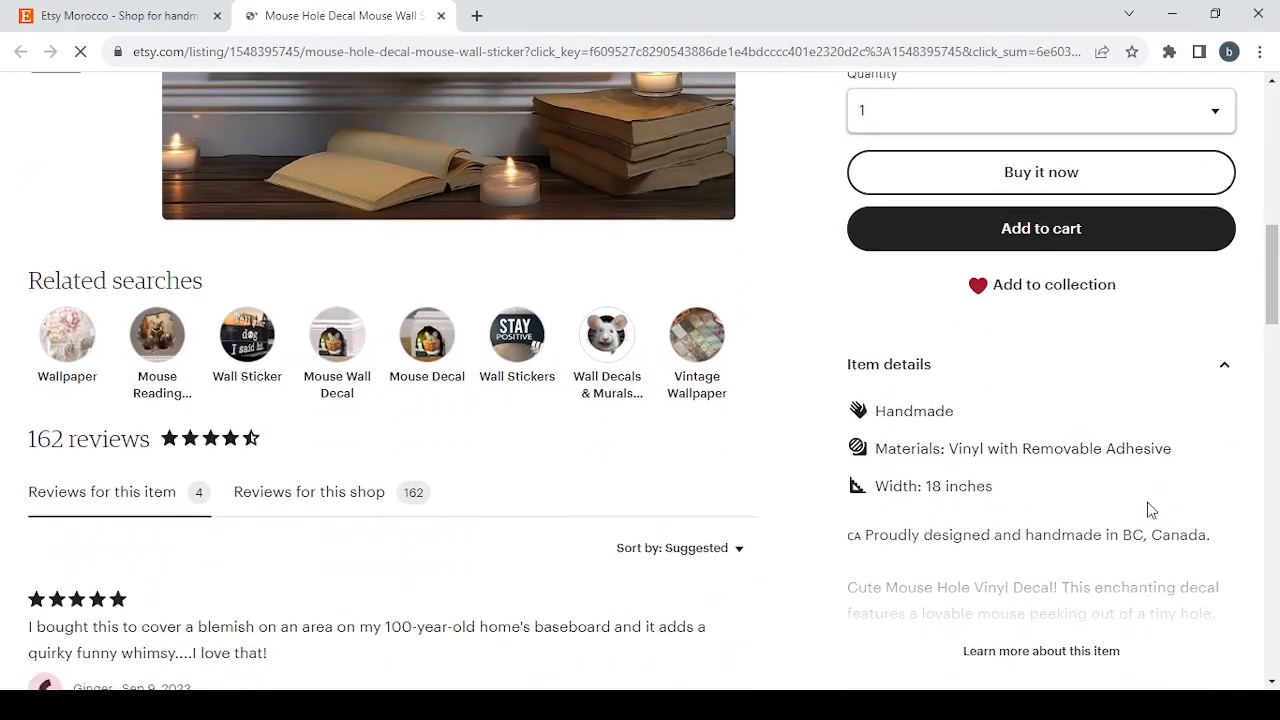
scroll(935, 410, down, 3)
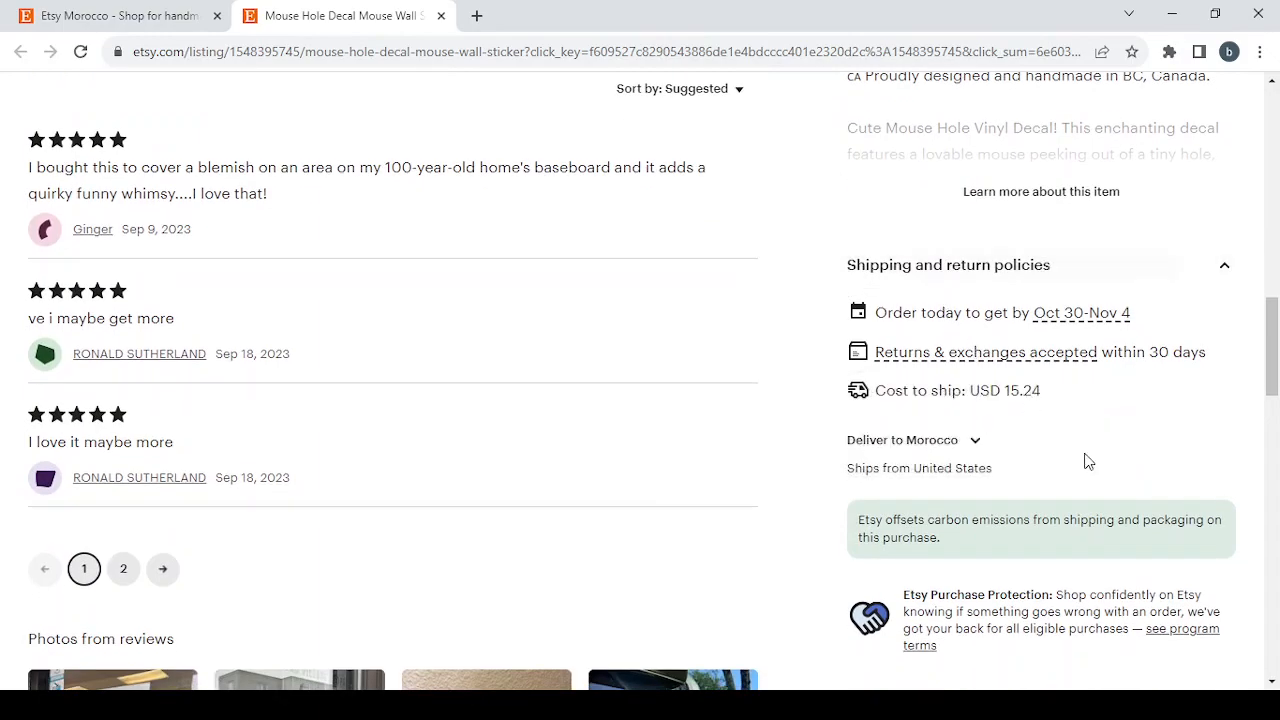
scroll(1088, 460, down, 2)
scroll(1092, 466, down, 1)
scroll(1092, 466, up, 10)
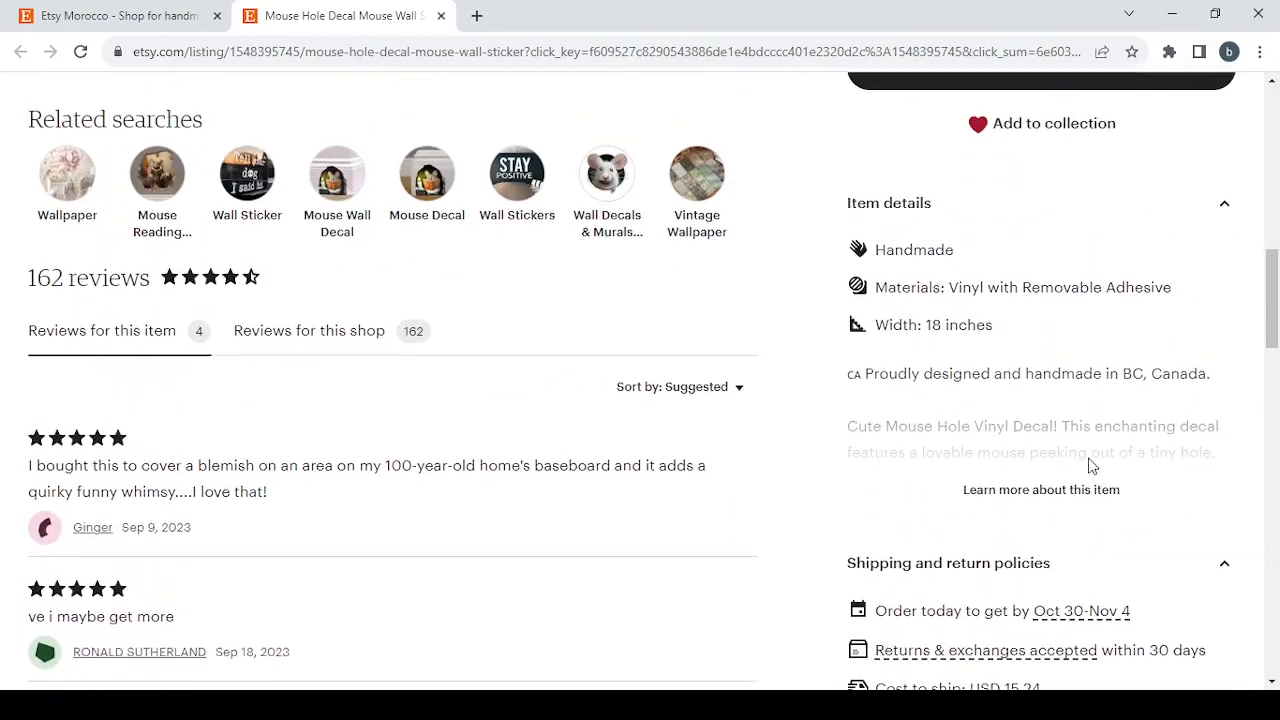
scroll(1092, 466, up, 1)
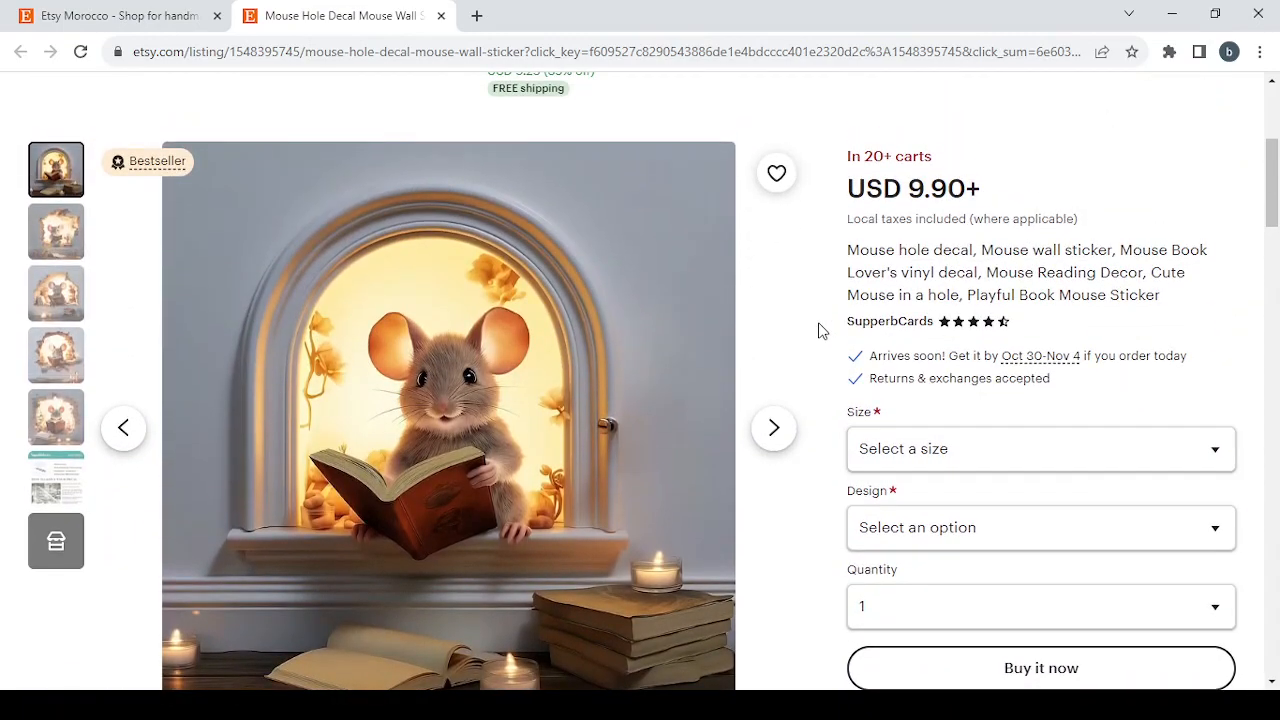
View the decal listing's photos up to the third one and close the listing to return to the home page.
click(776, 432)
click(776, 432)
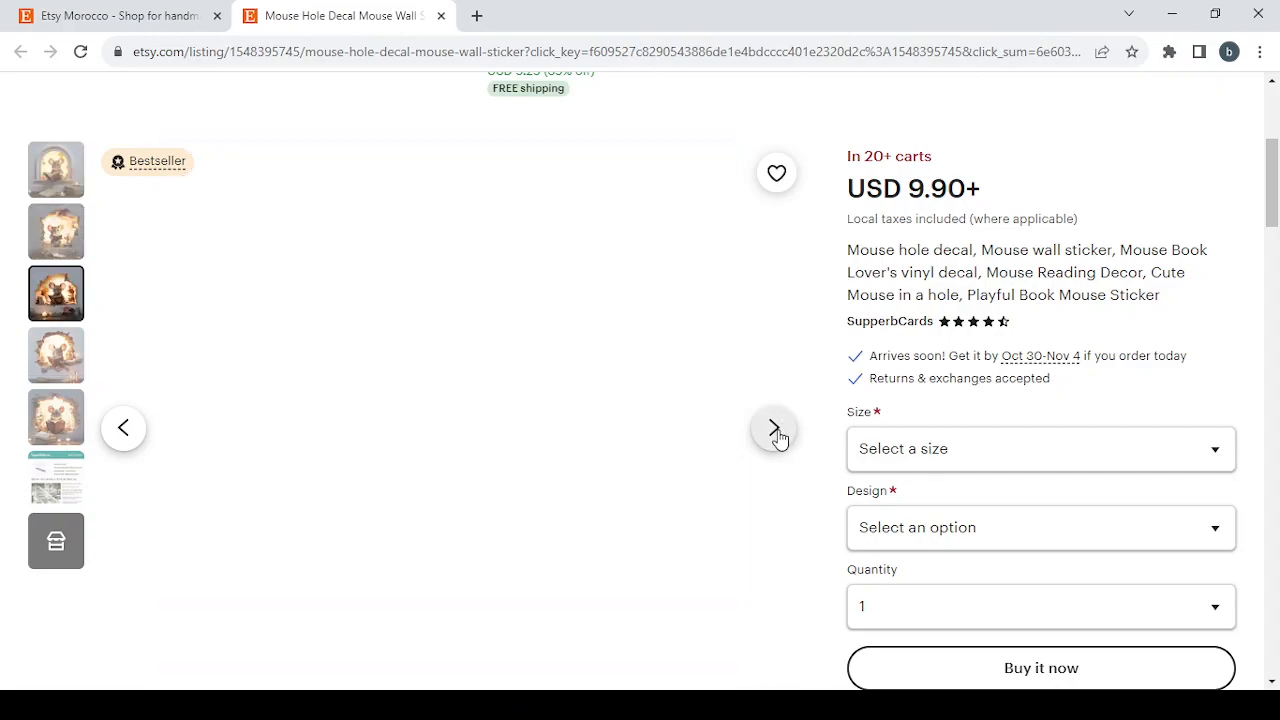
scroll(449, 430, up, 1)
scroll(449, 430, up, 3)
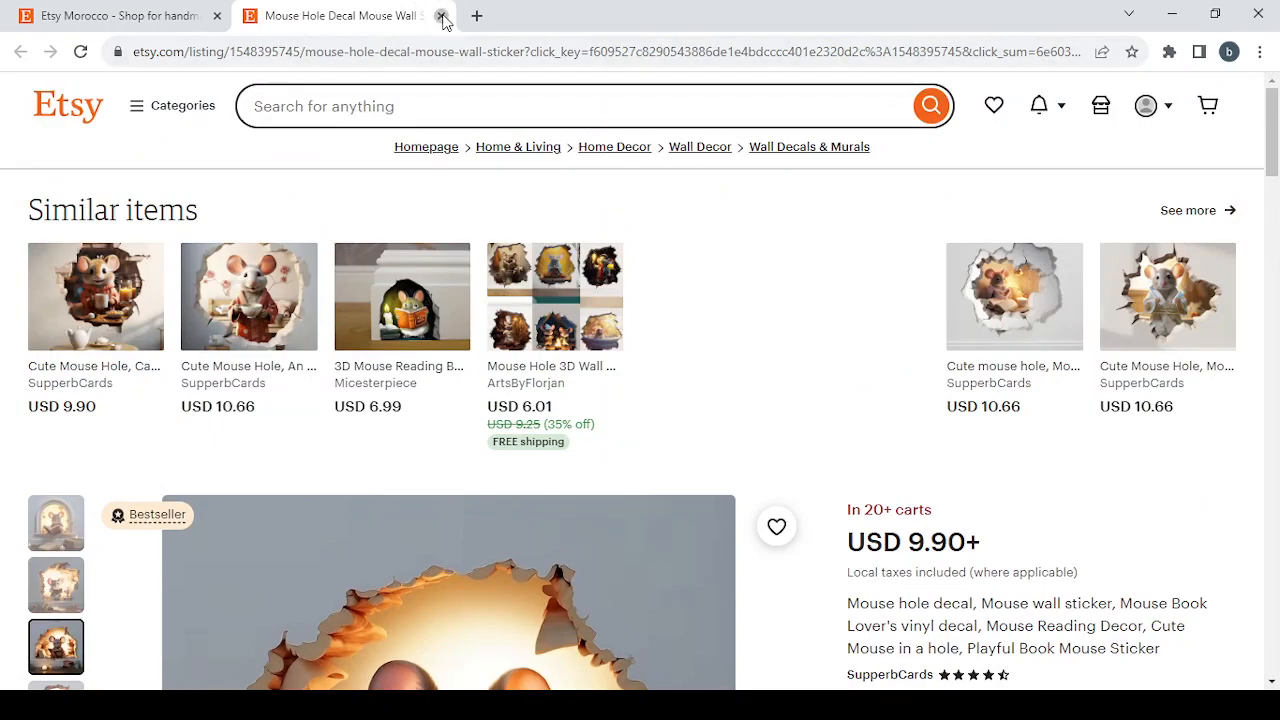
click(441, 16)
scroll(520, 150, up, 2)
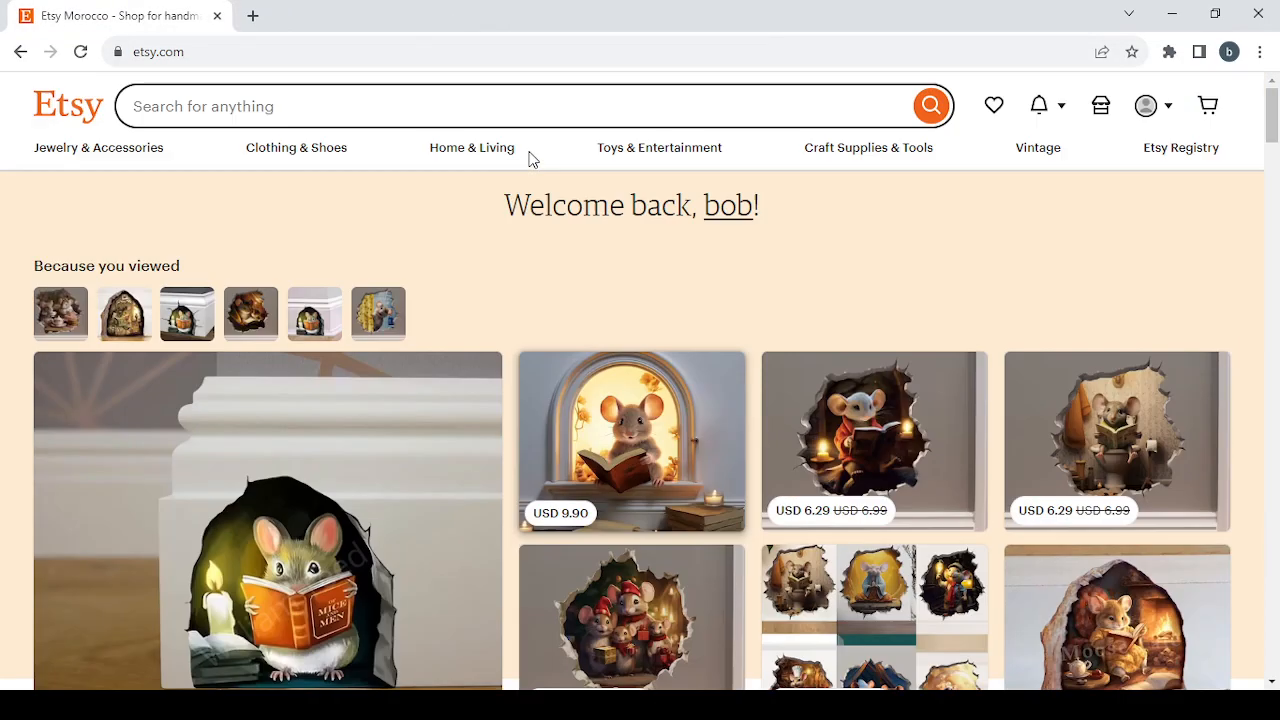
Open the shop setup's Shop preferences, set the shop currency to United States Dollar and save.
click(1104, 114)
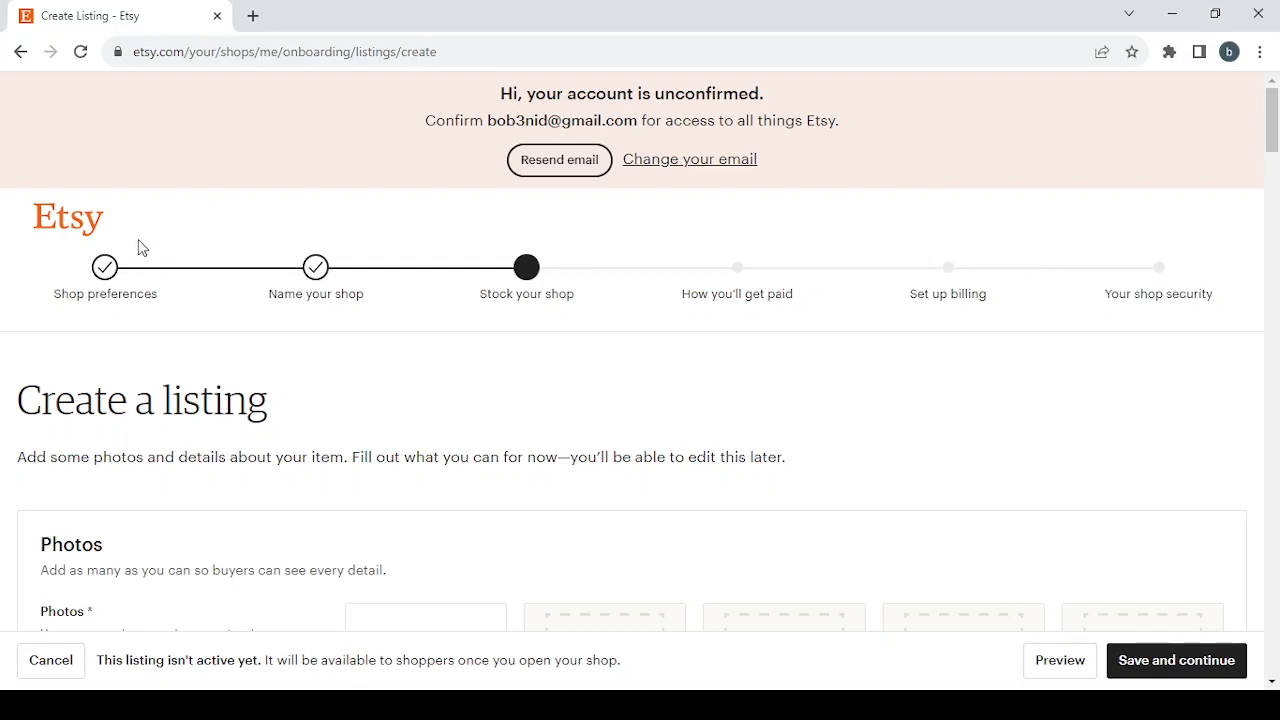
click(105, 268)
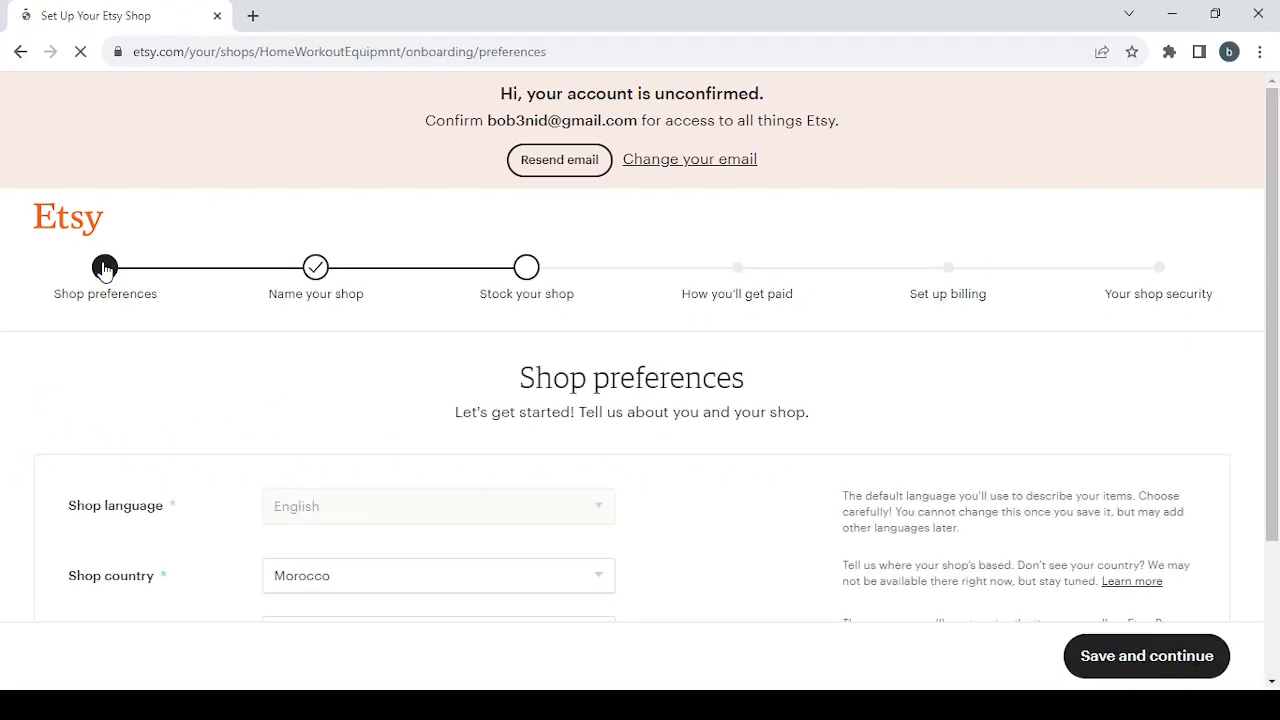
scroll(775, 400, down, 2)
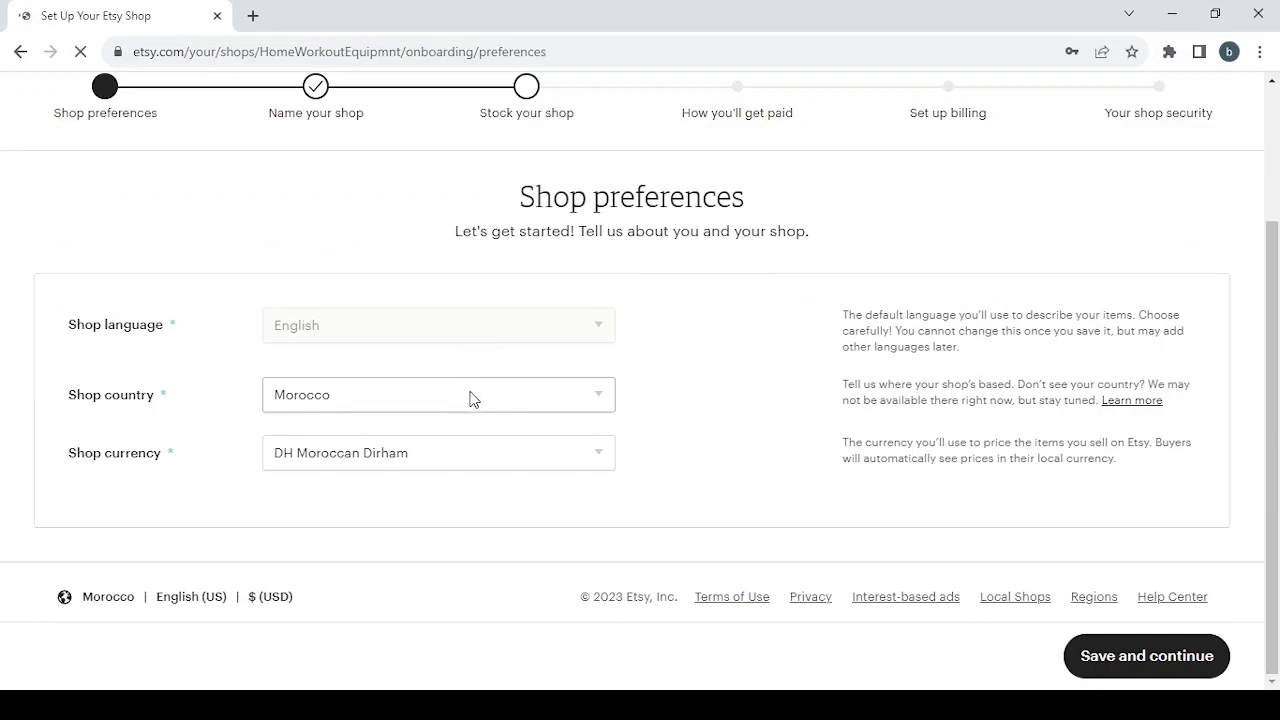
click(491, 460)
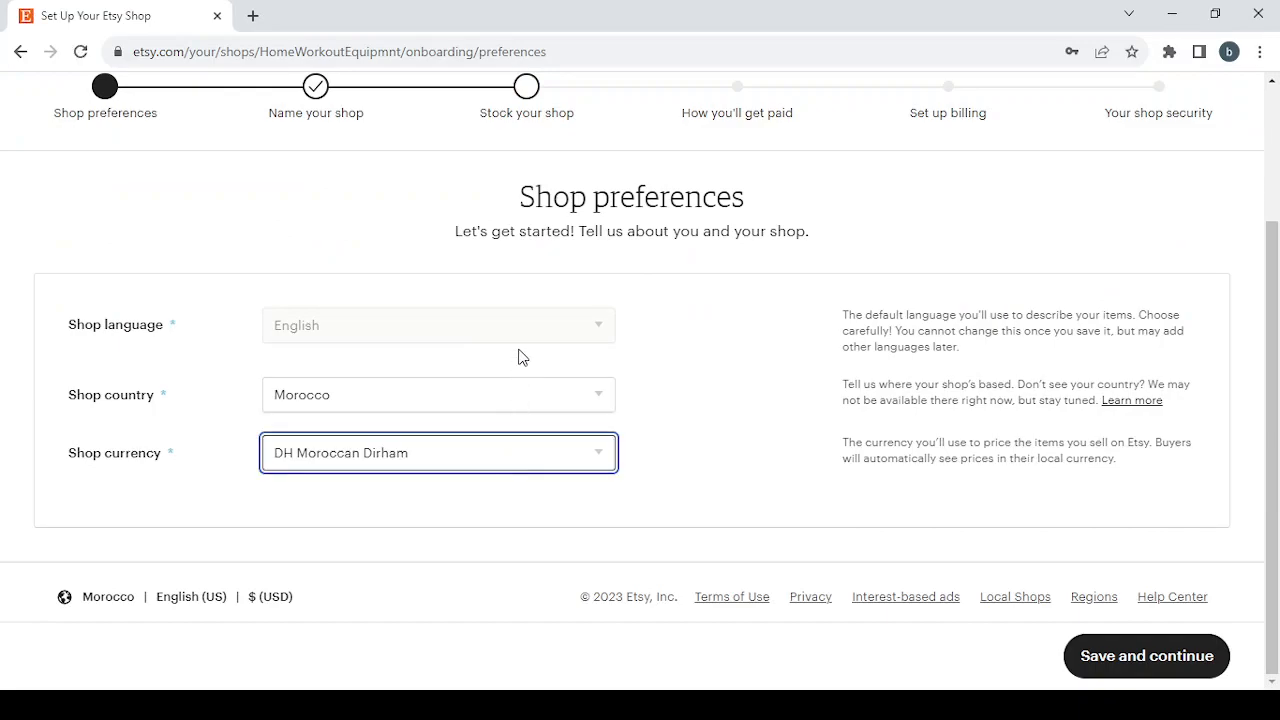
click(524, 130)
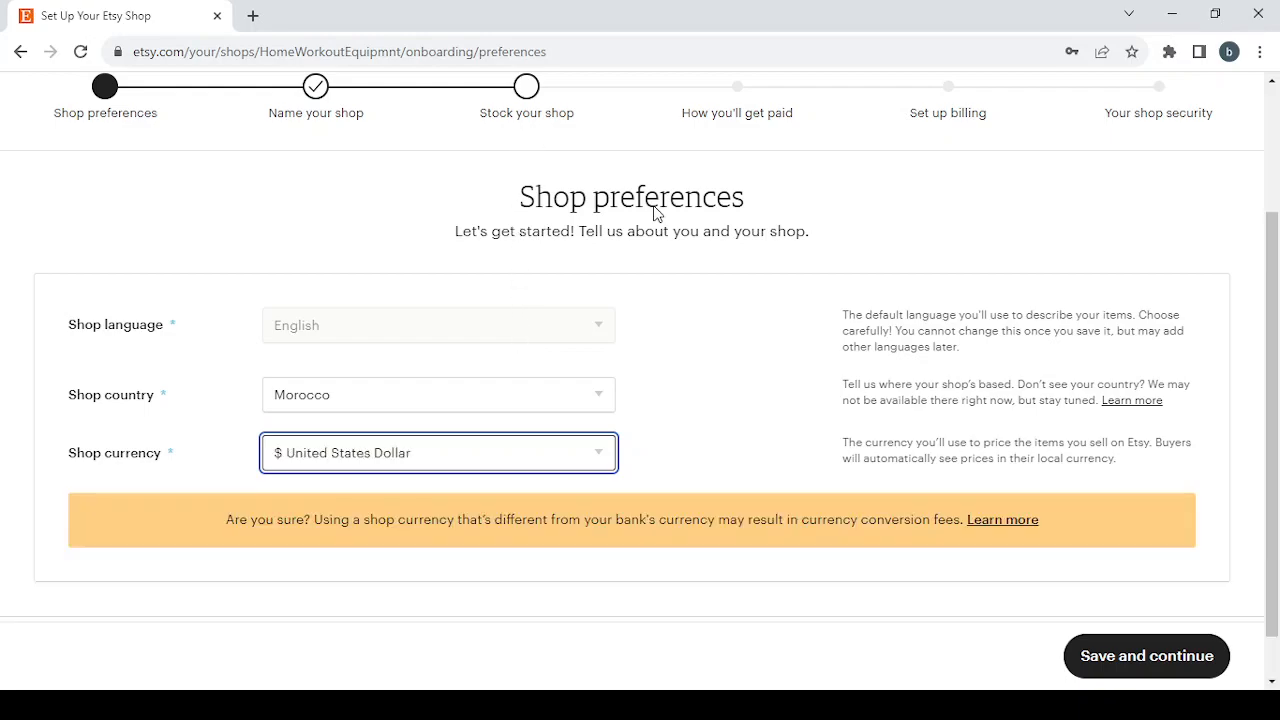
click(1137, 645)
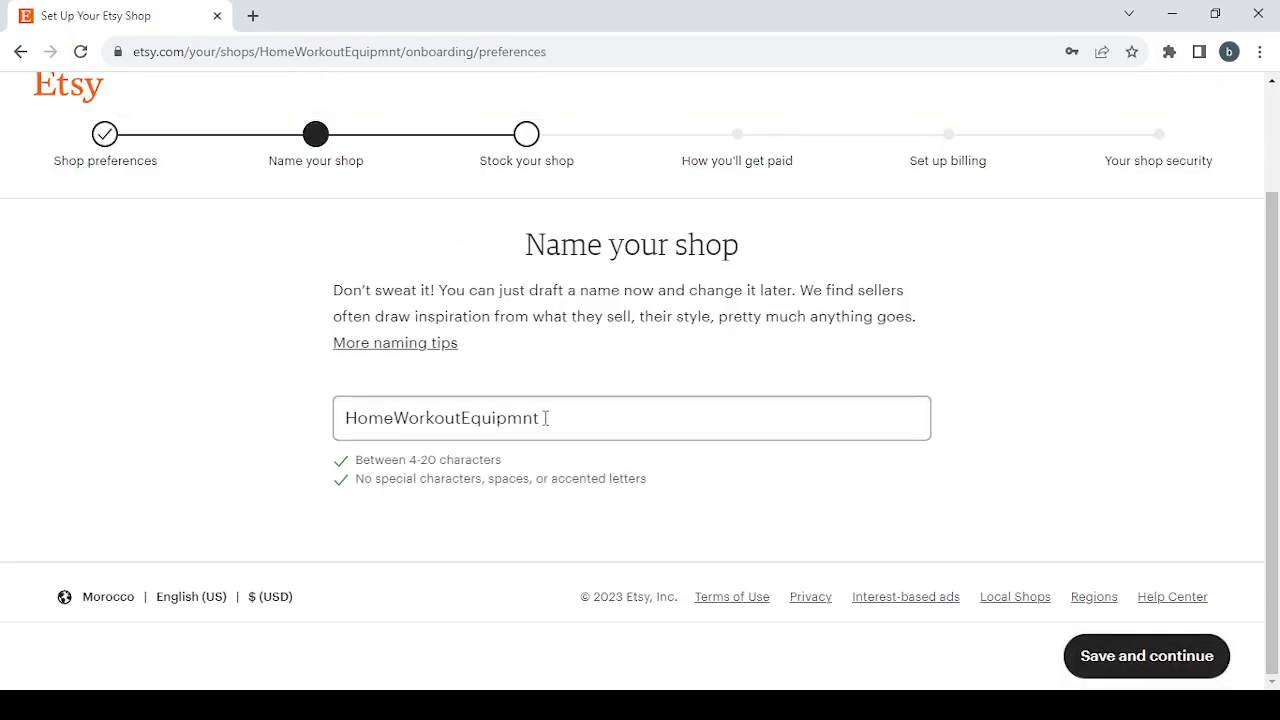
Replace the existing shop name with MinimalistWatches, written without a space.
drag(545, 418, 344, 416)
key(BackSpace)
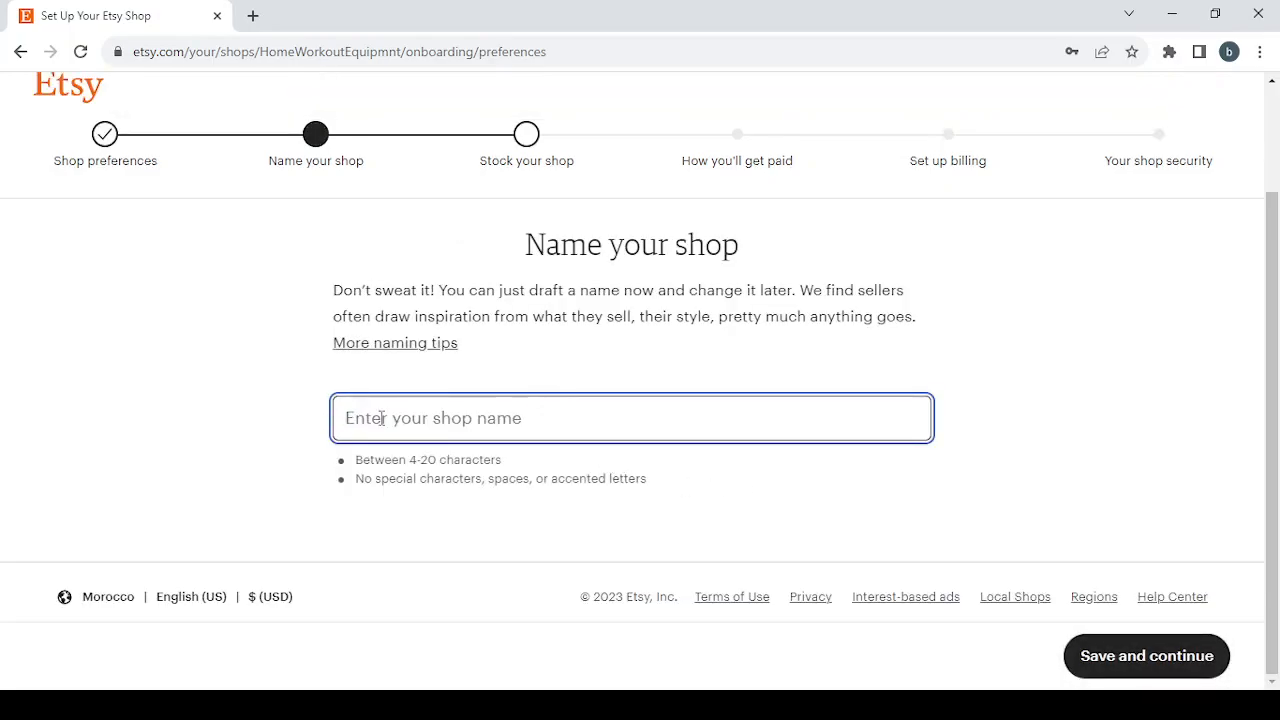
text(Minimalist Watches)
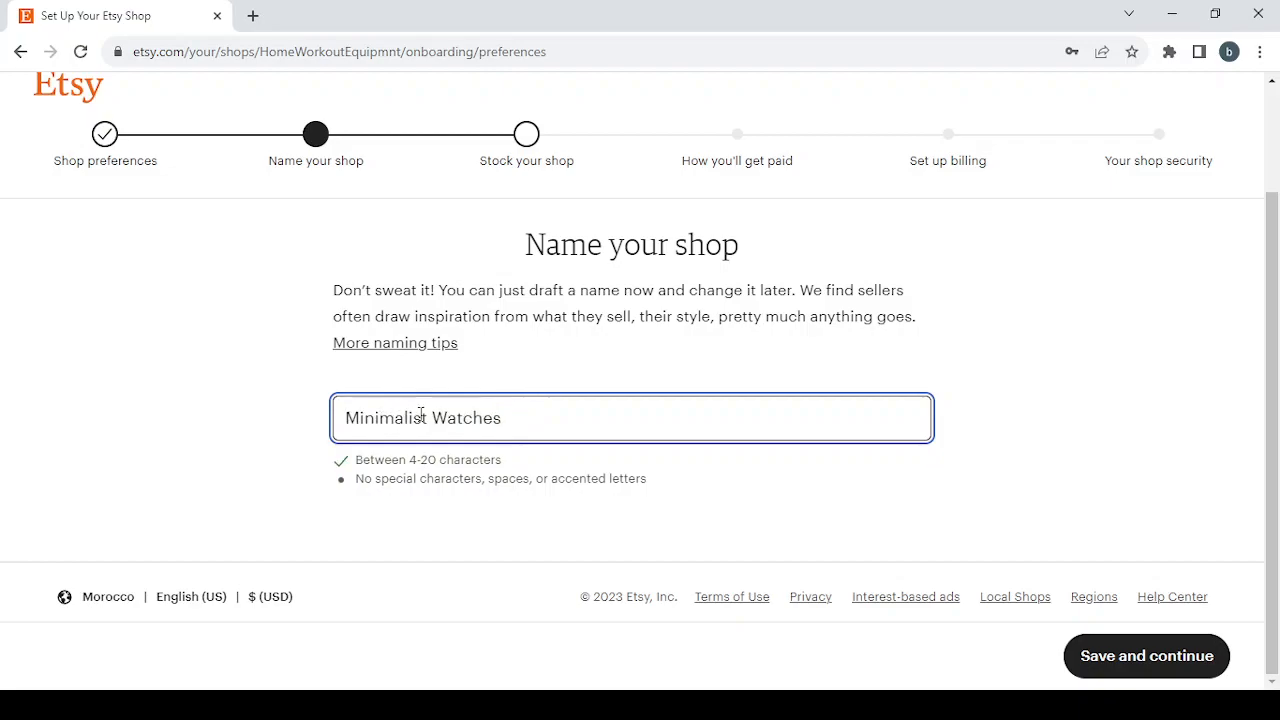
click(440, 417)
key(BackSpace)
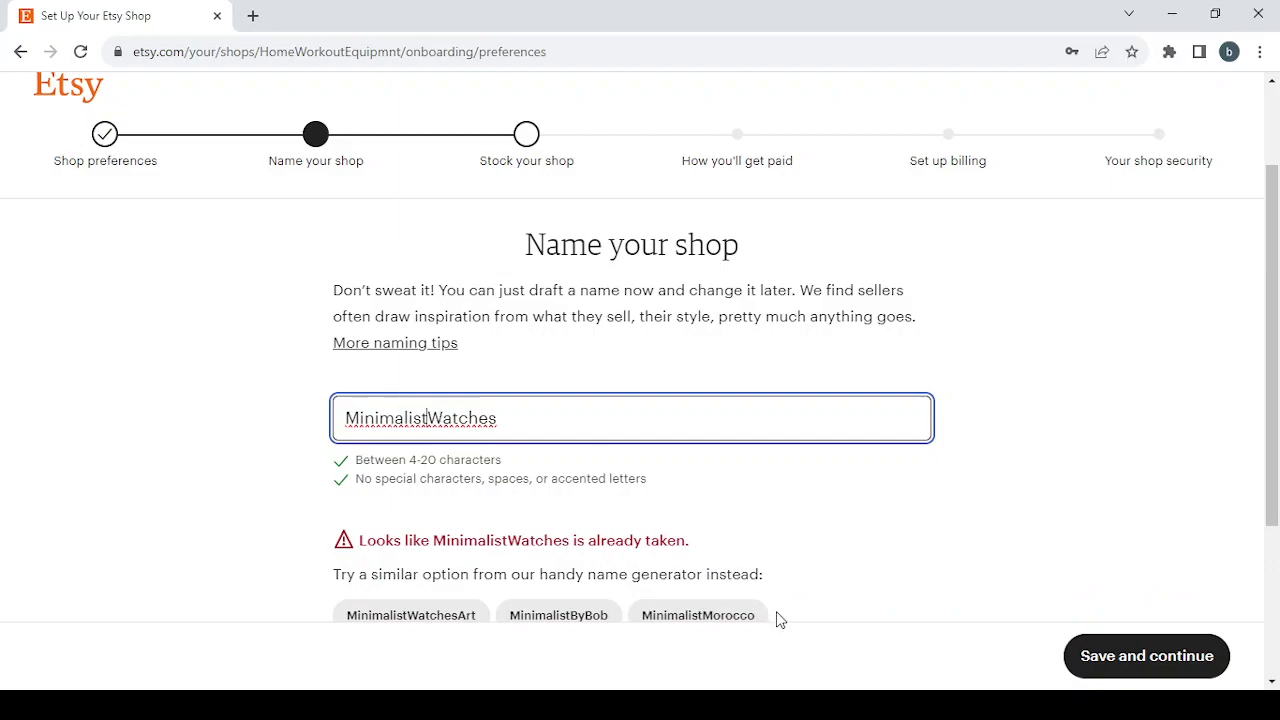
Review the suggested shop names, add a 1 to make the name MinimalistWatches1 and save it.
scroll(774, 617, down, 3)
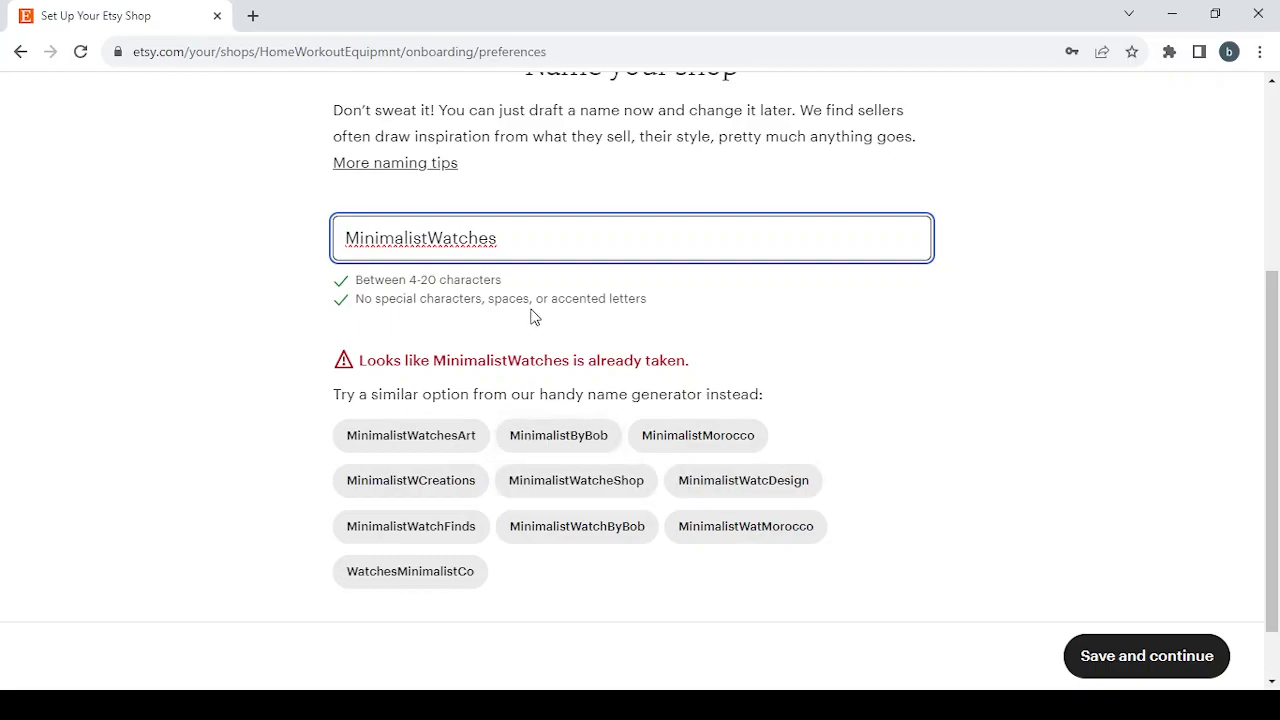
text(1)
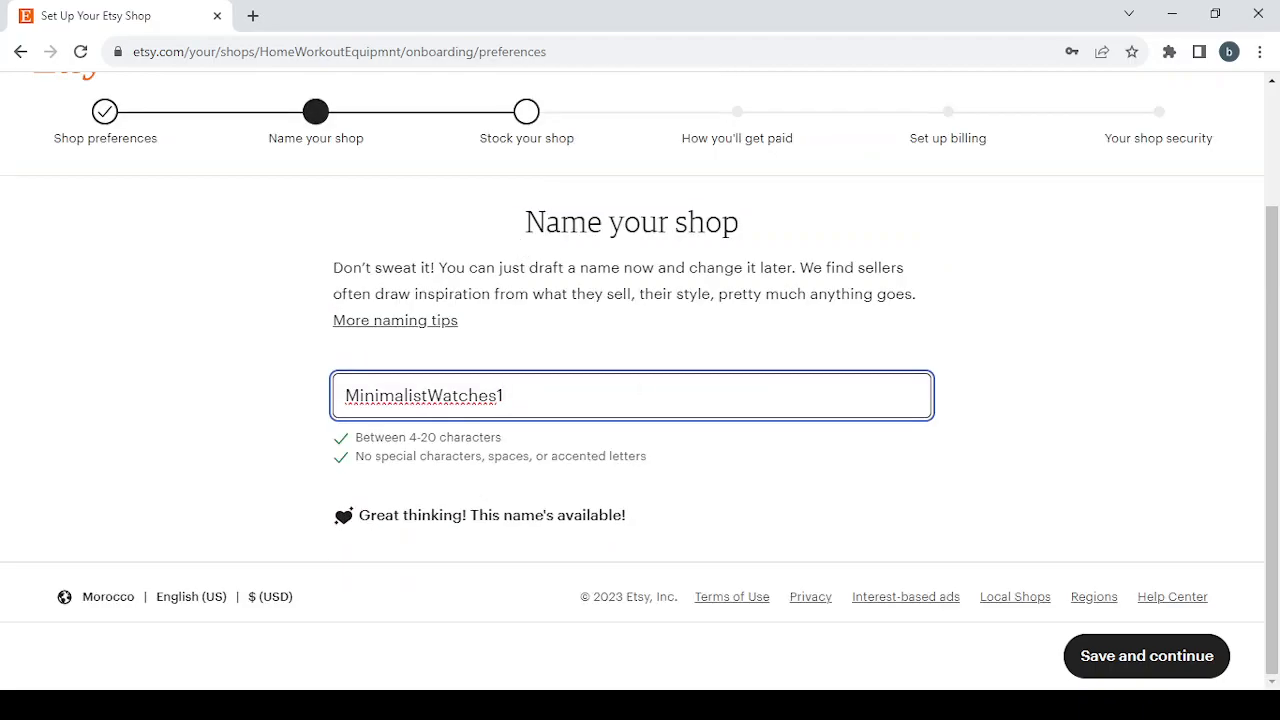
click(1160, 658)
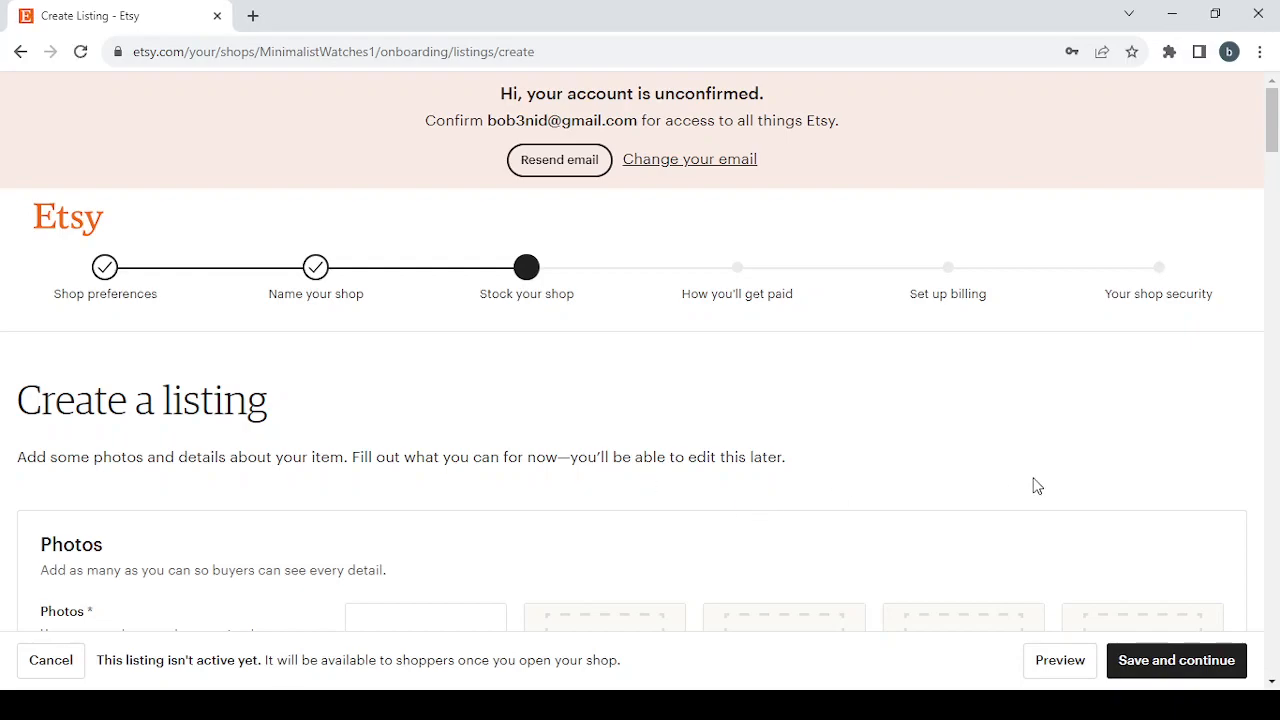
Try to save the blank listing and go to its flagged Photos section.
scroll(1034, 486, down, 1)
click(1157, 666)
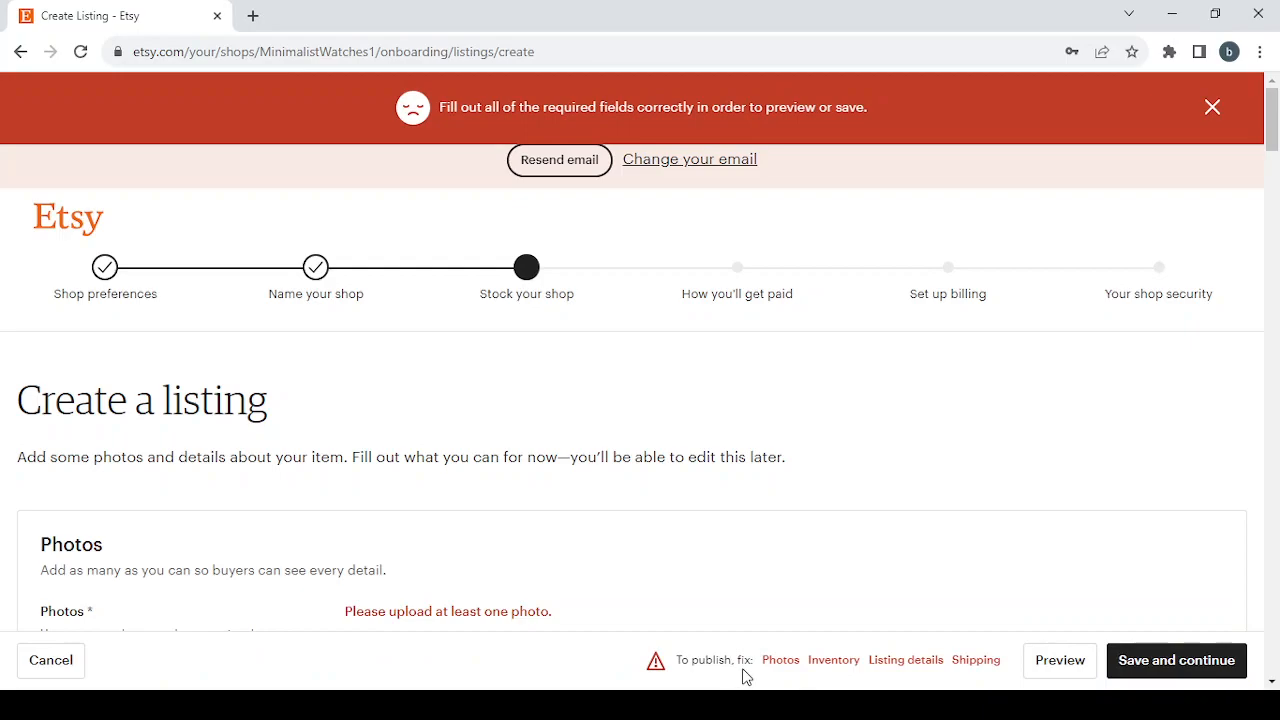
click(781, 662)
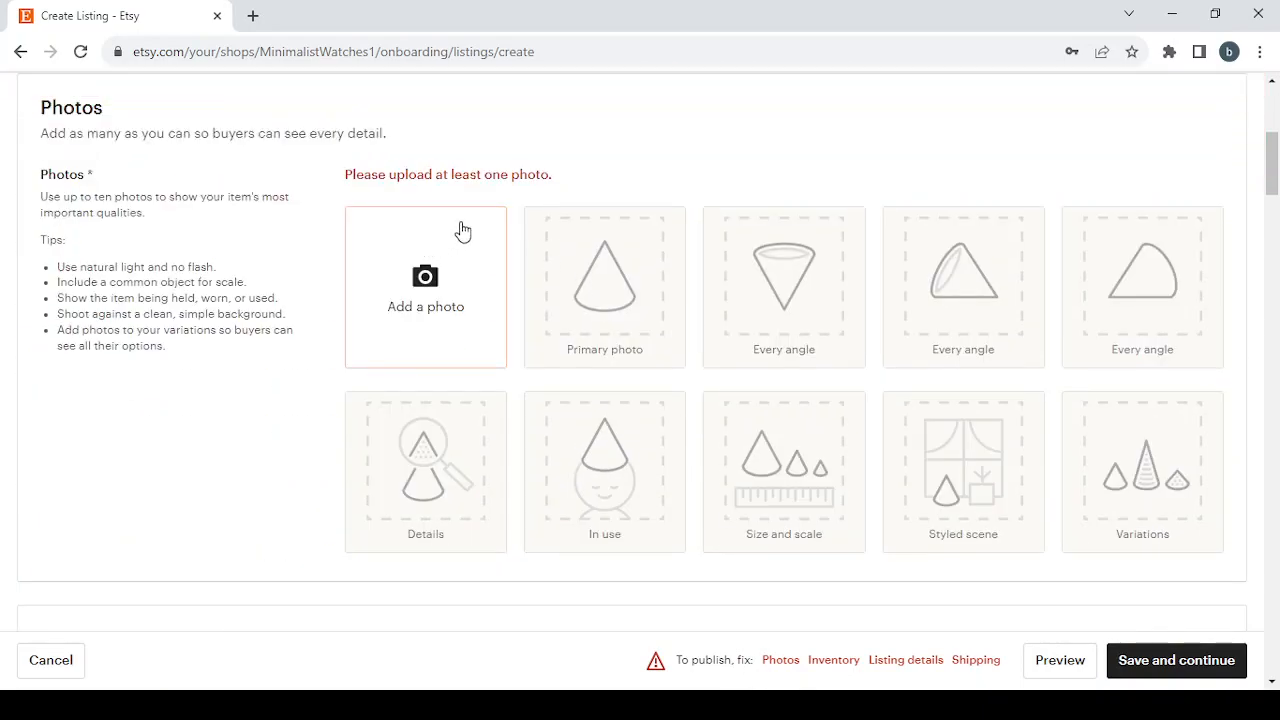
Review the required fields flagged in the listing's Inventory, Listing details and Shipping sections, ending back at Photos.
click(834, 660)
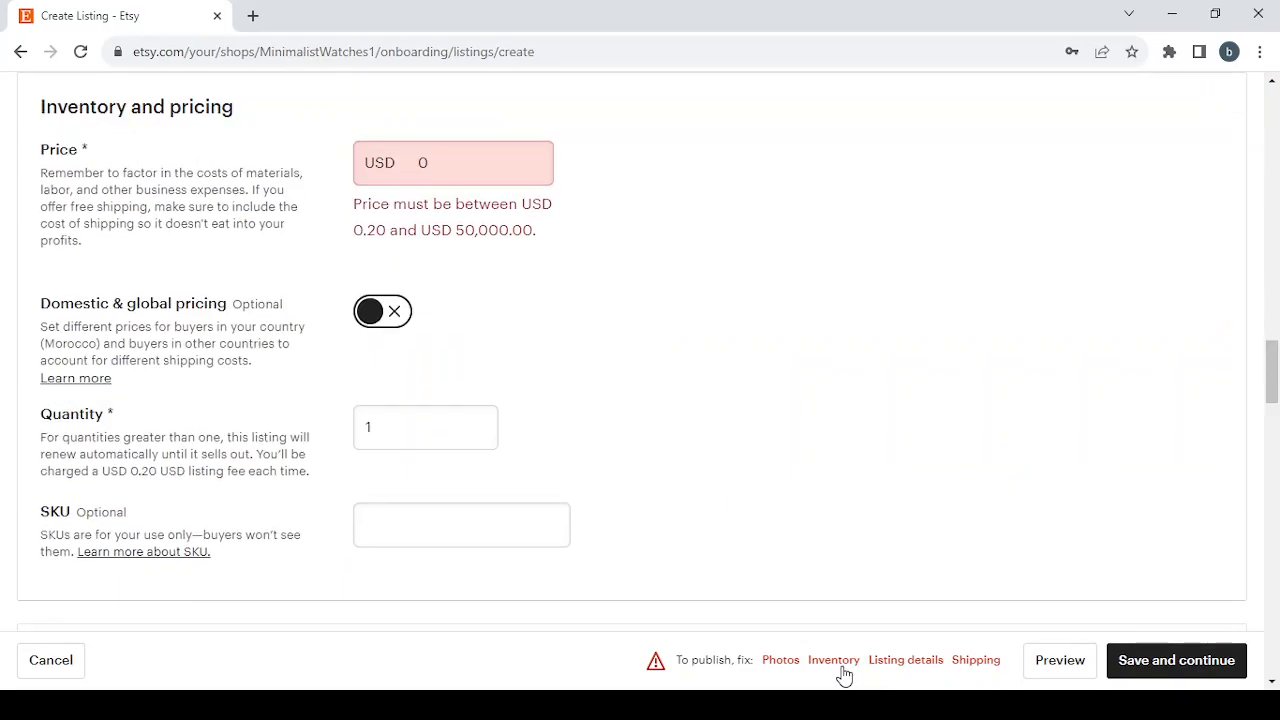
double_click(423, 162)
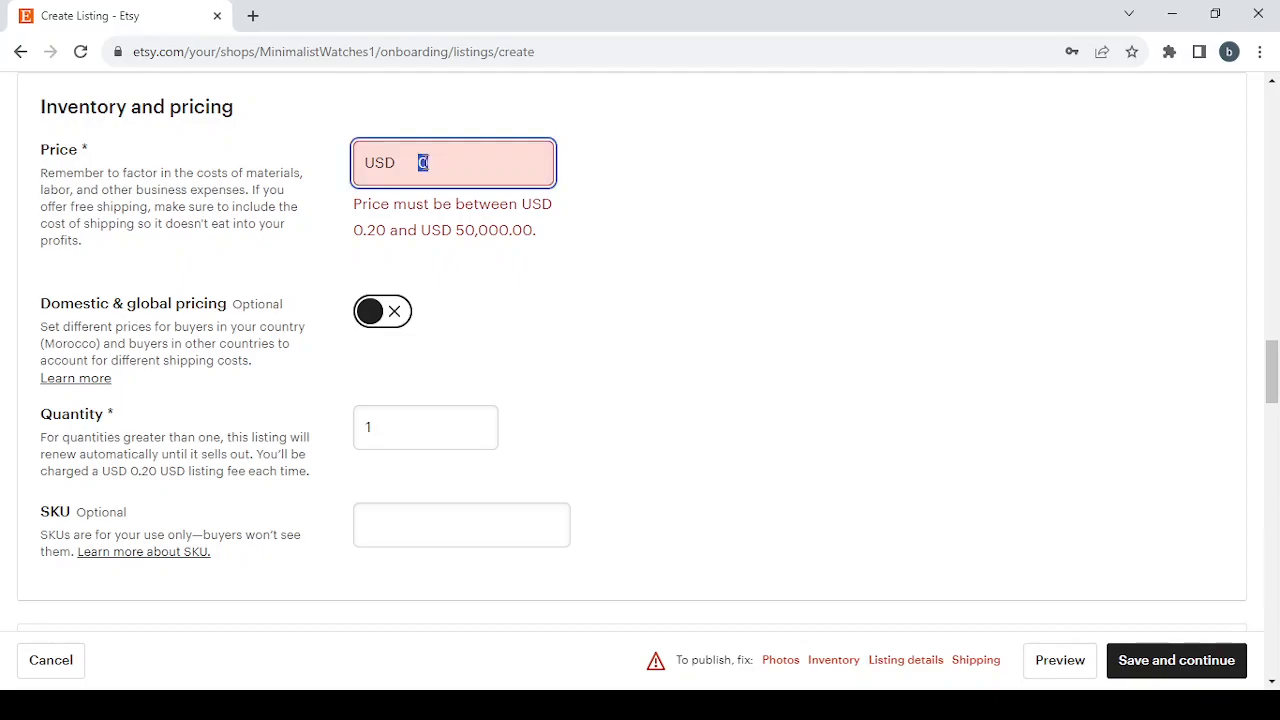
click(912, 662)
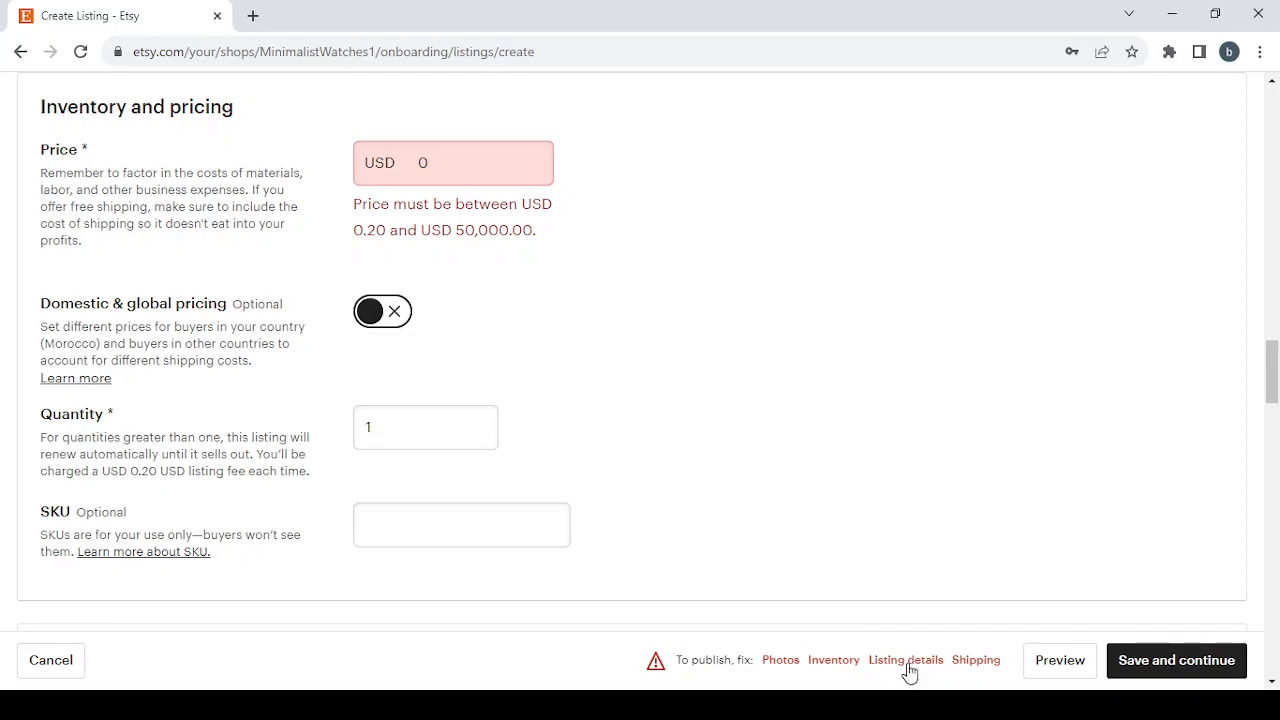
click(909, 664)
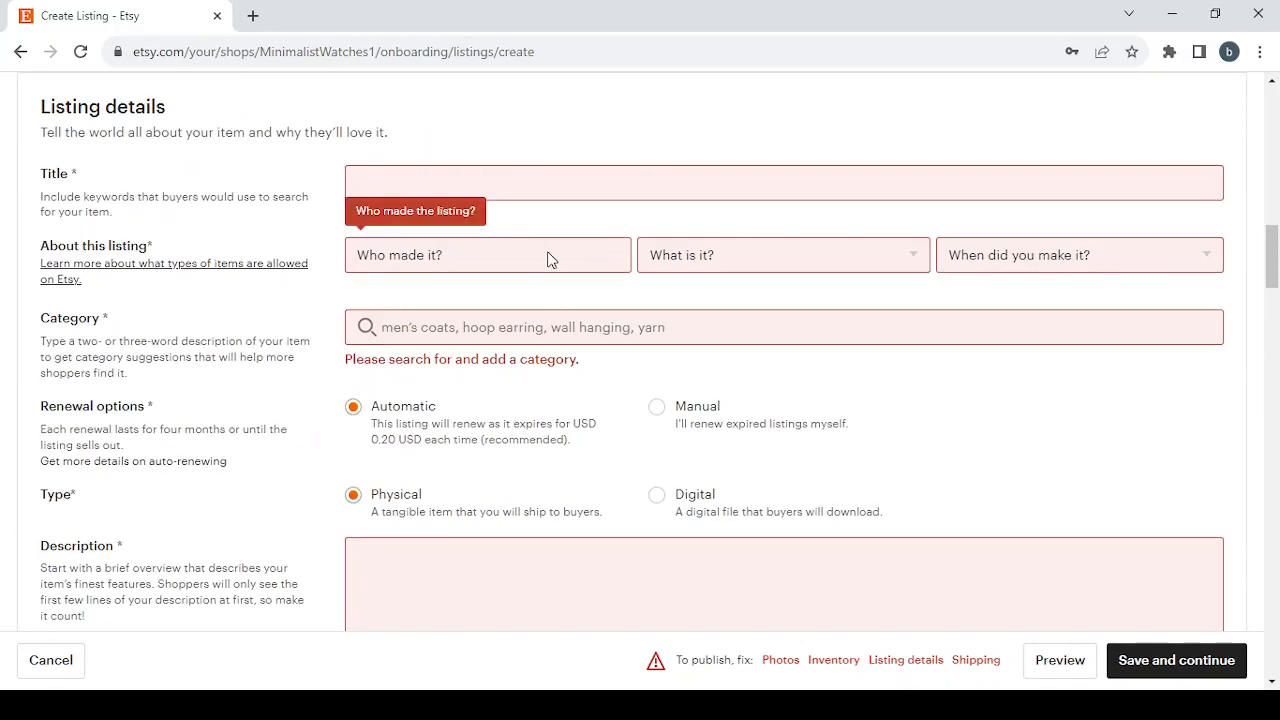
scroll(879, 387, down, 3)
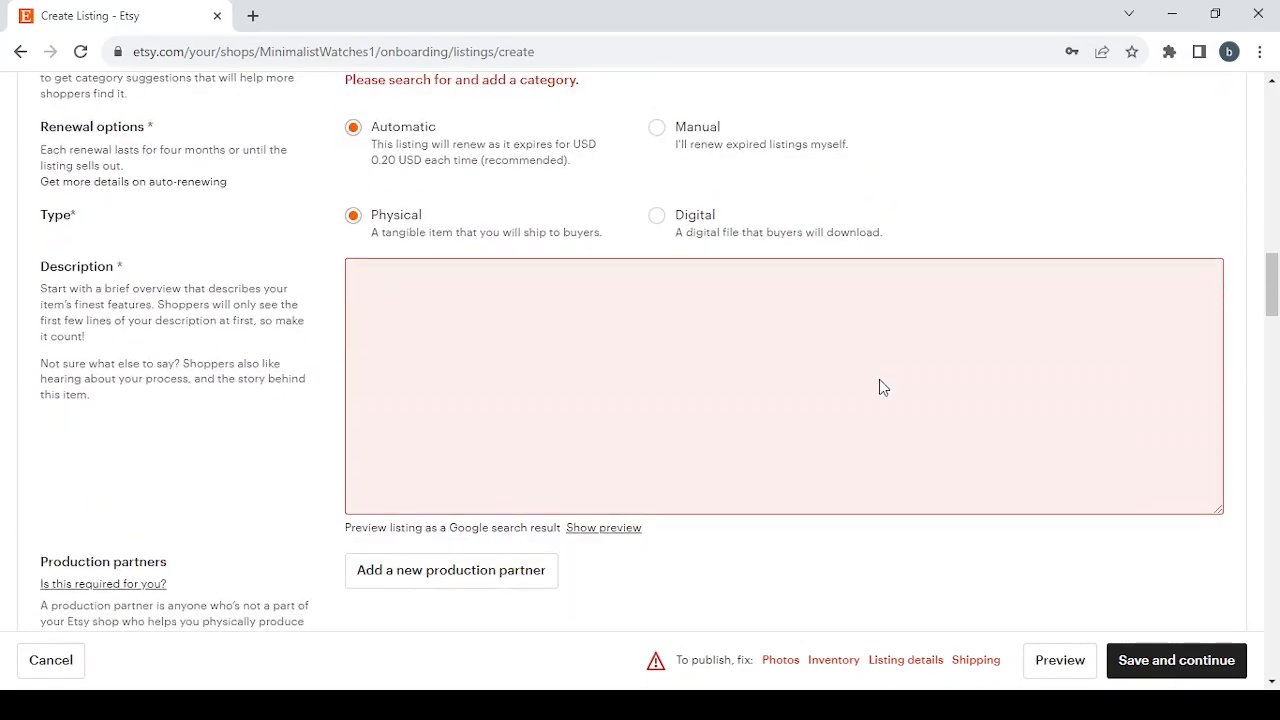
click(984, 662)
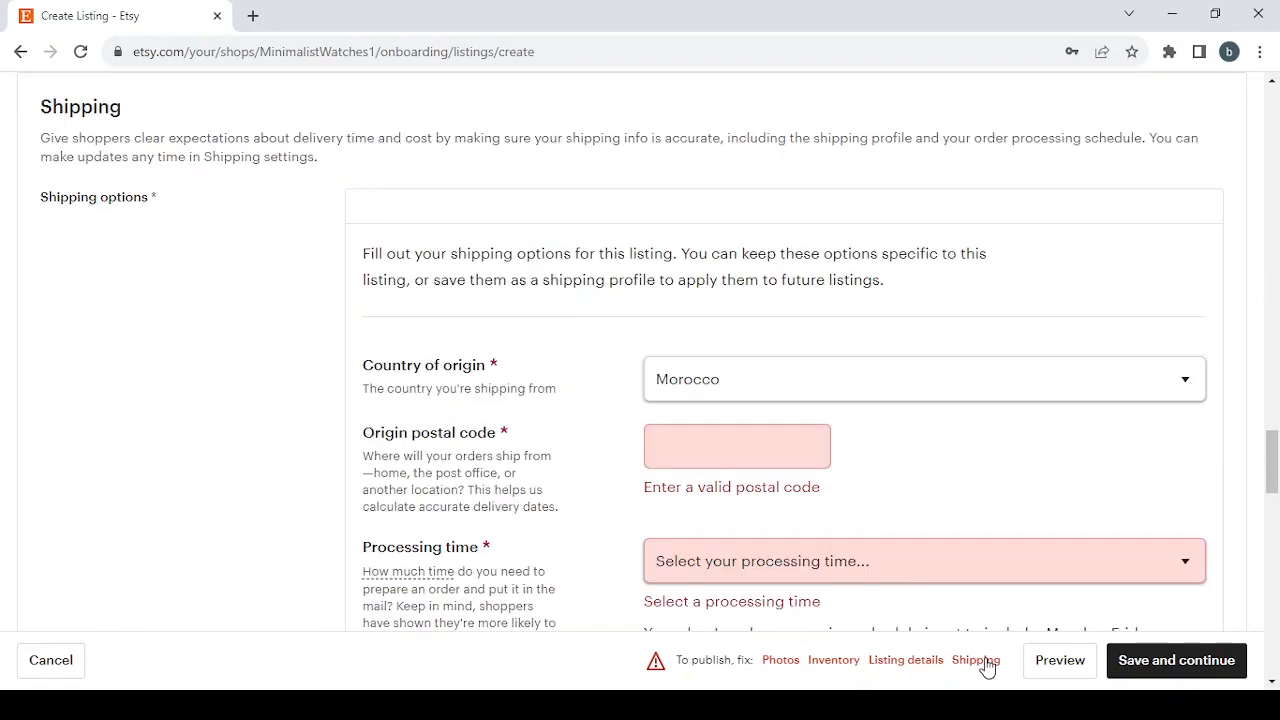
scroll(487, 337, down, 3)
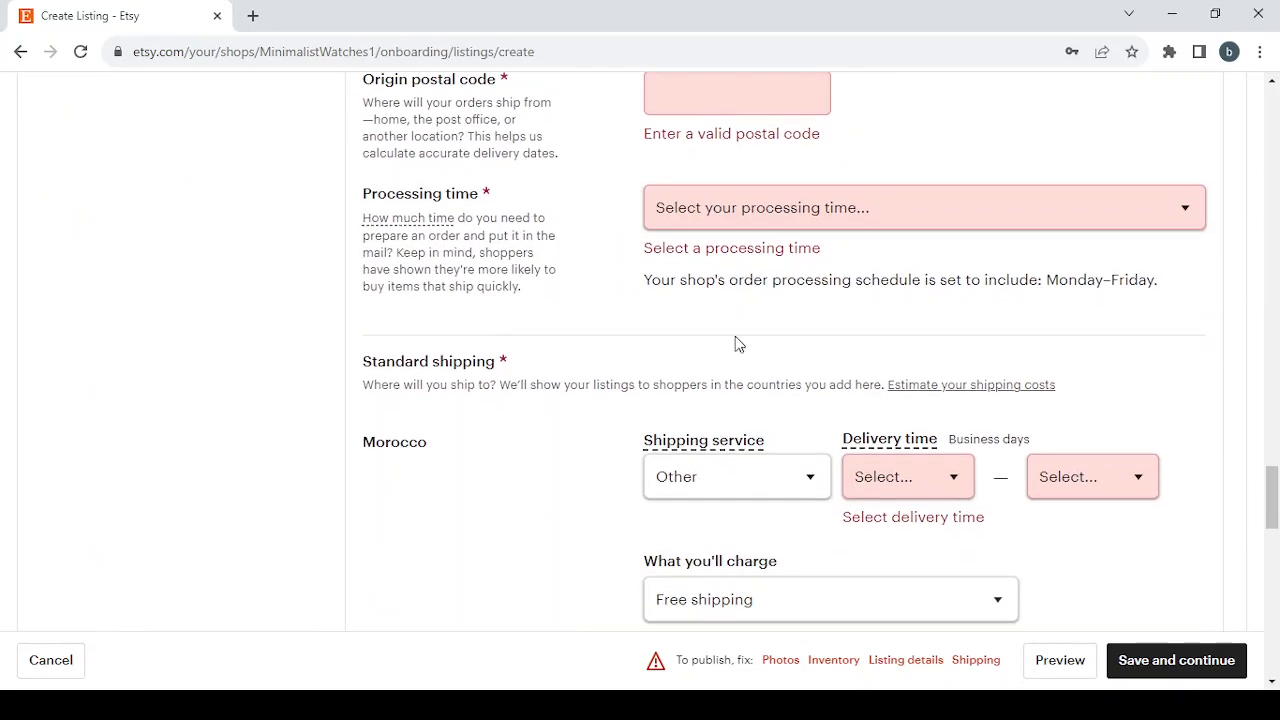
scroll(677, 409, down, 3)
scroll(677, 409, down, 1)
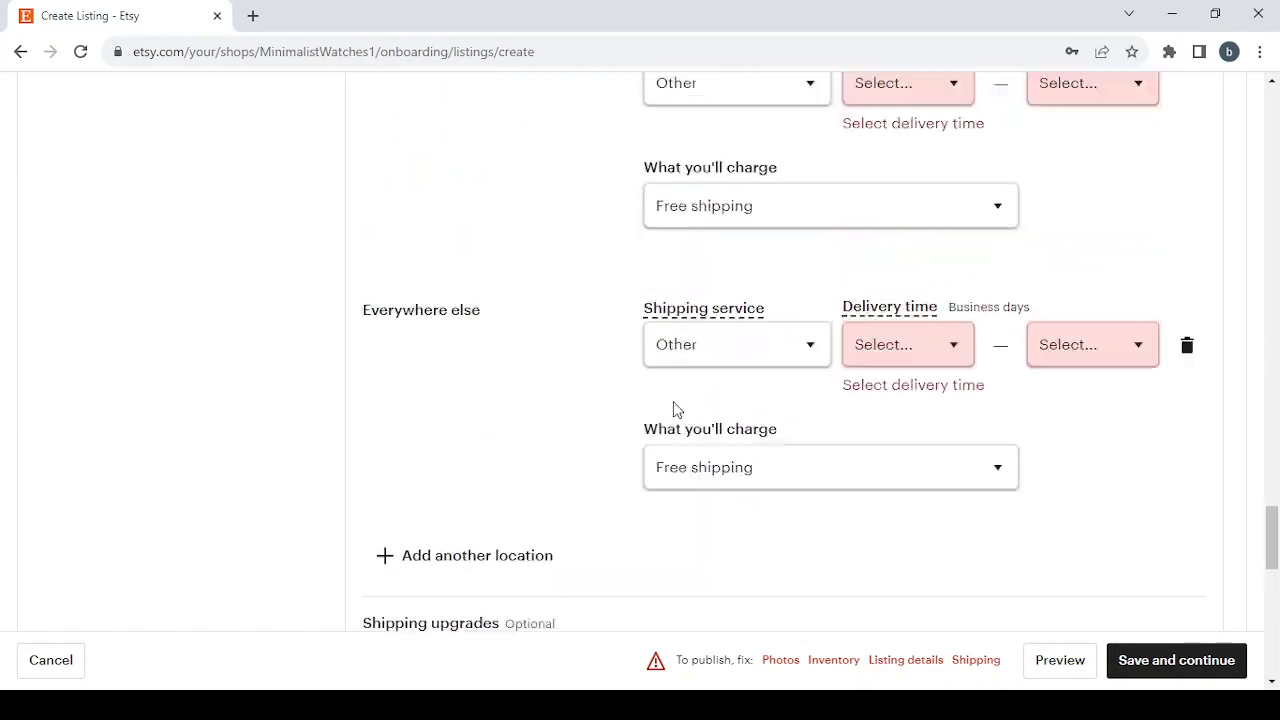
scroll(679, 412, up, 6)
click(781, 661)
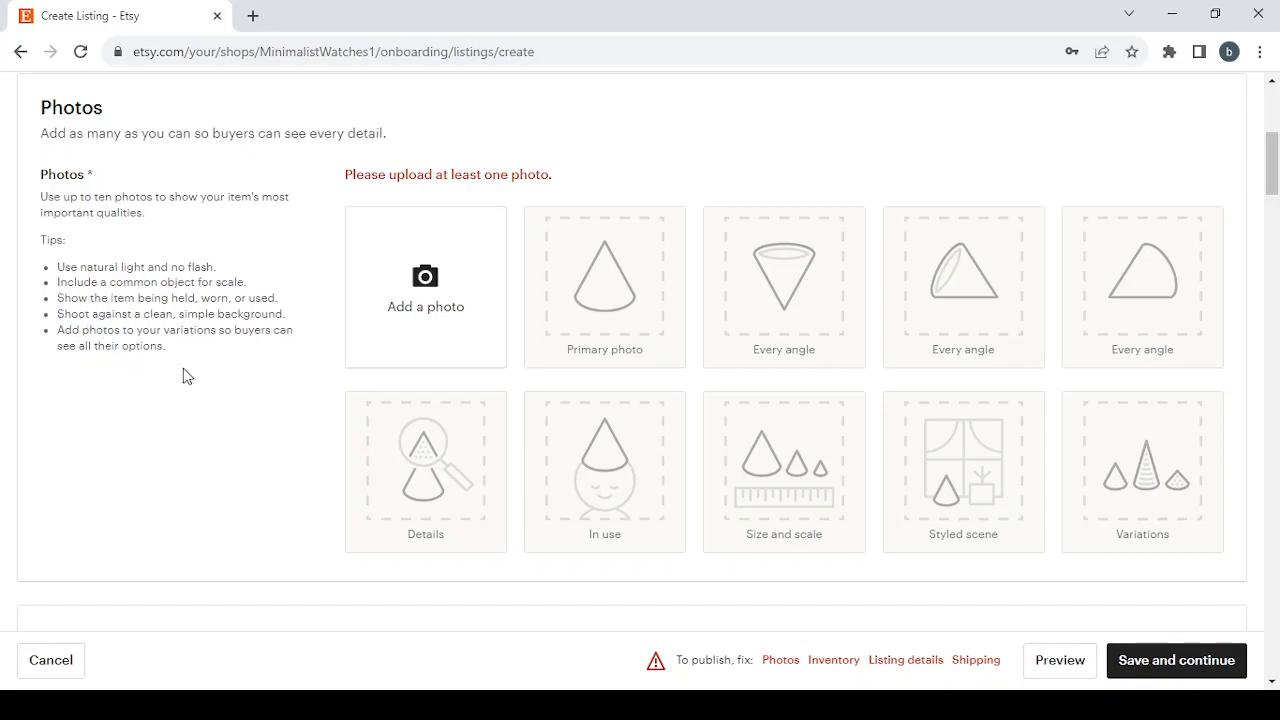
Enter Minimalist Watches as the listing's title in the Listing details section.
scroll(300, 426, down, 4)
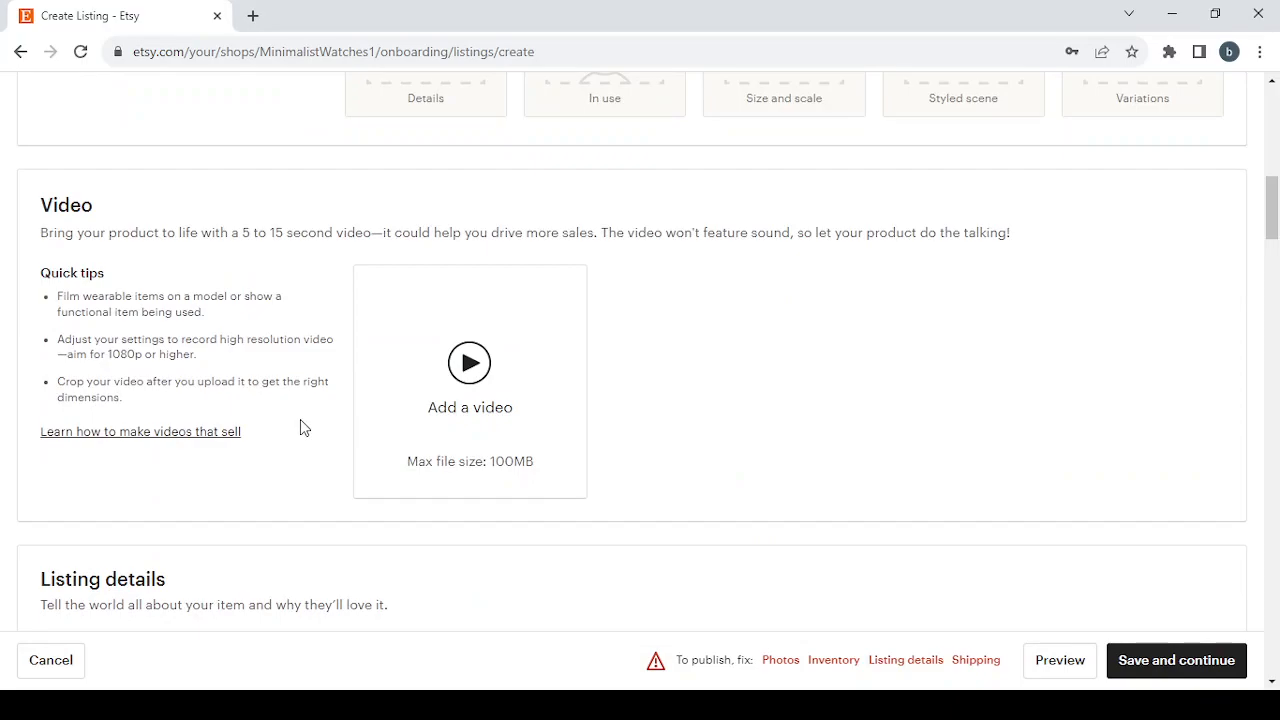
scroll(300, 428, down, 1)
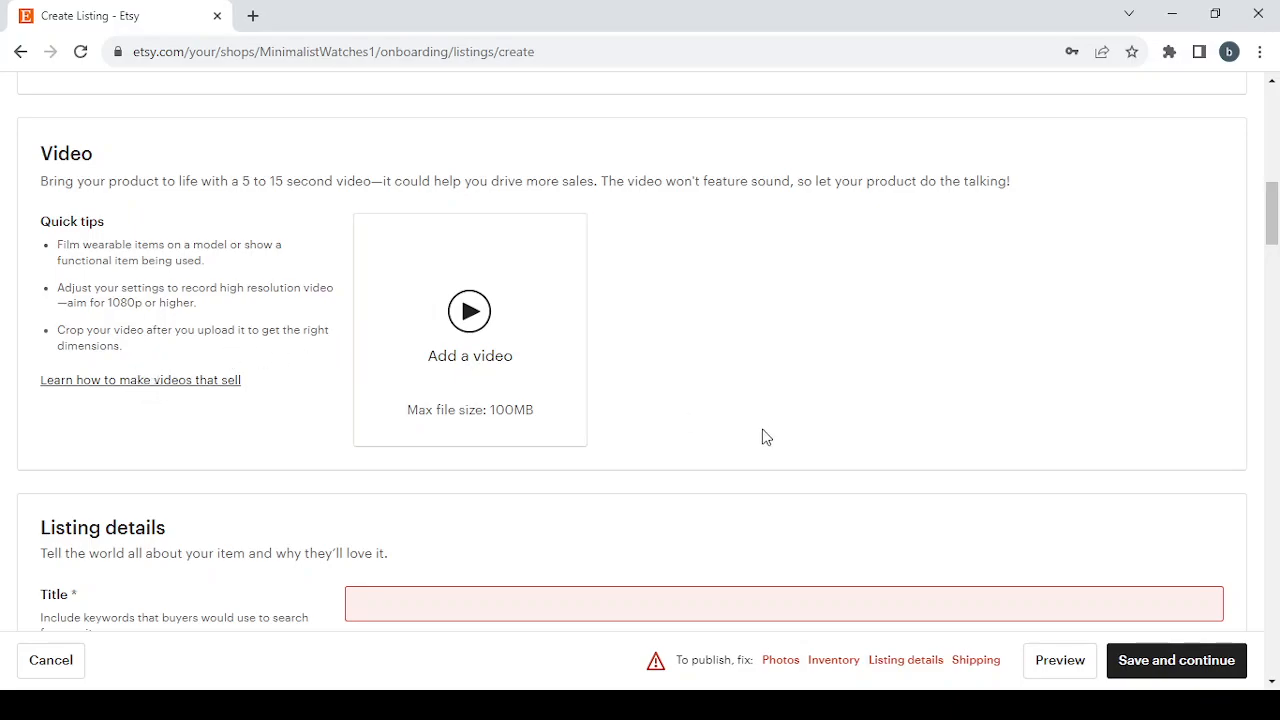
scroll(762, 437, down, 4)
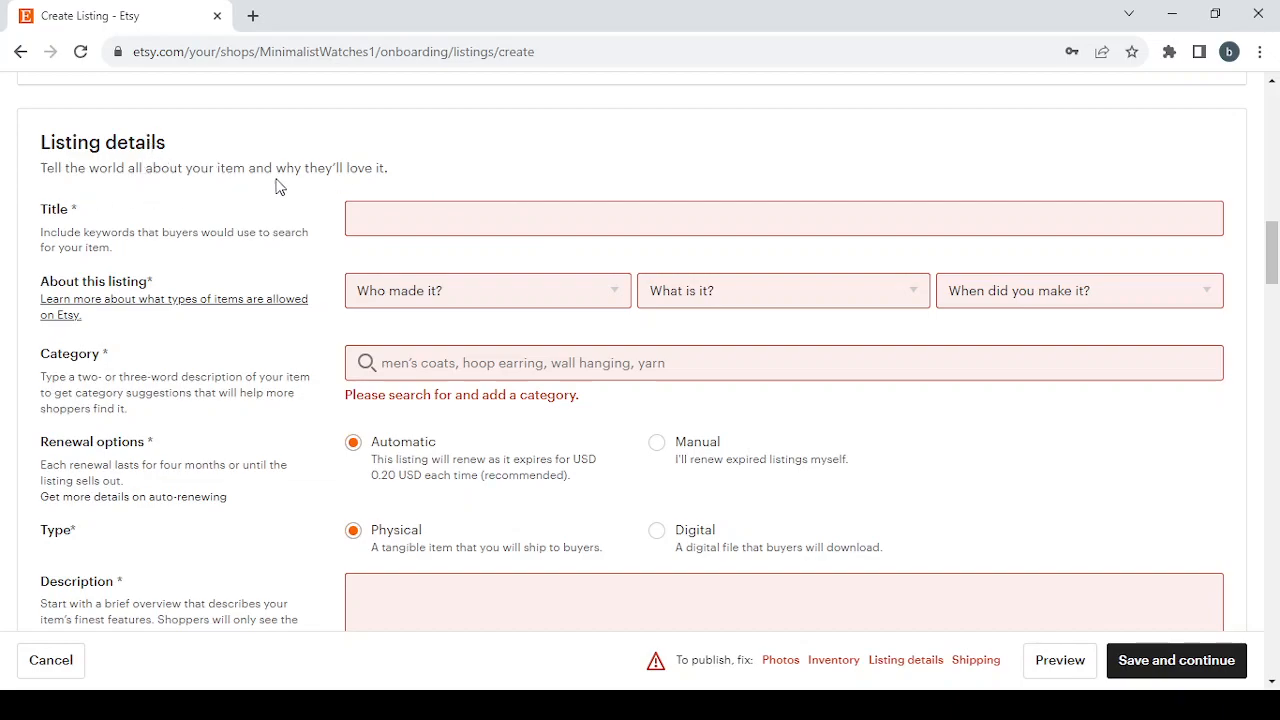
click(423, 220)
text(Minimalist Watches)
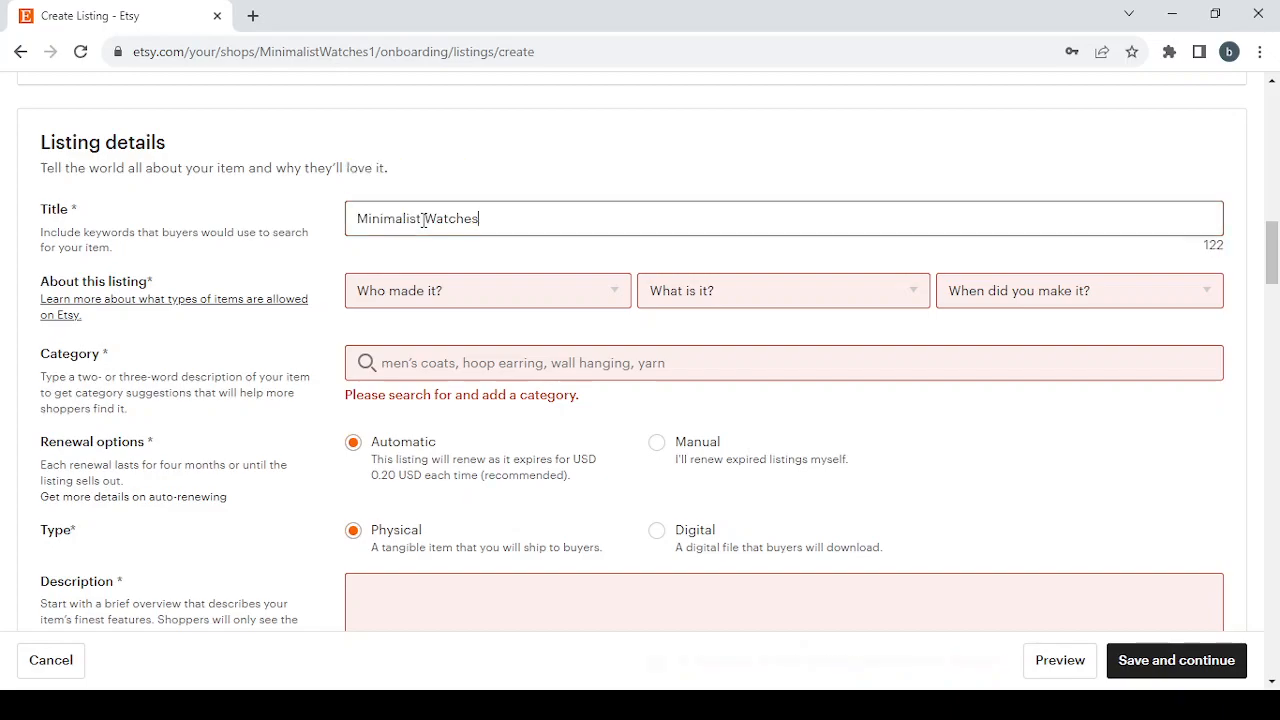
click(419, 266)
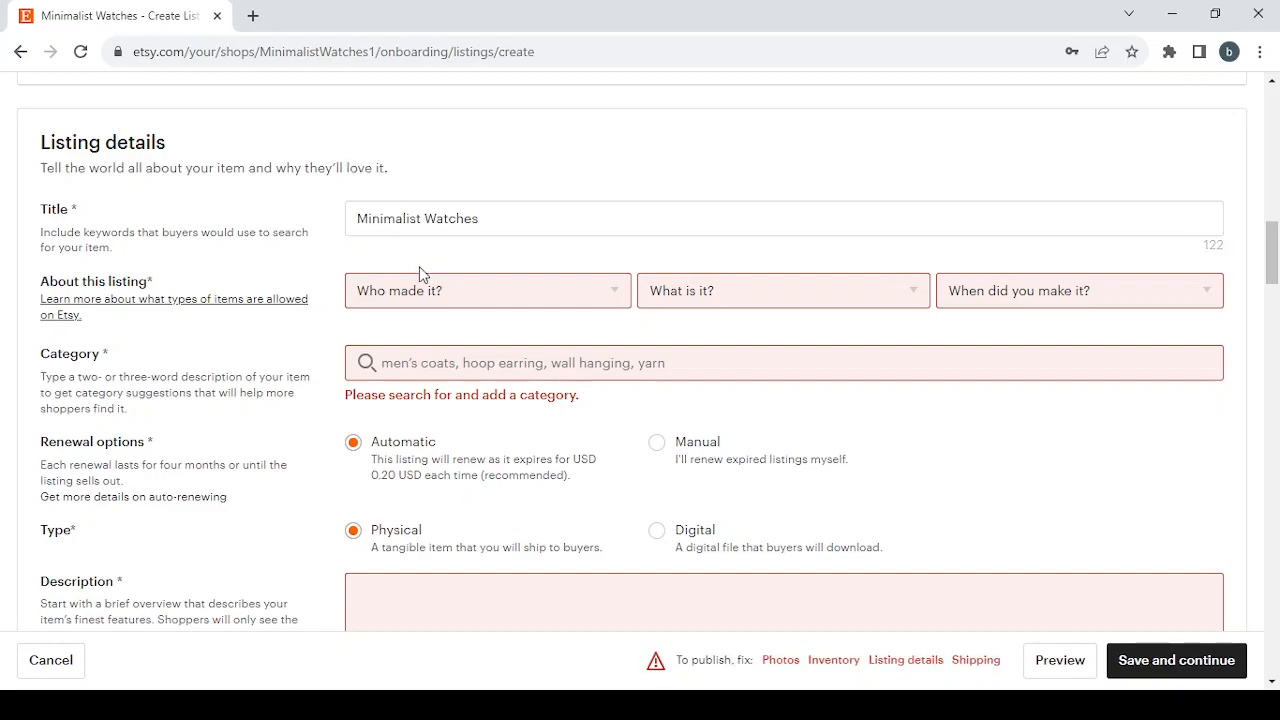
Describe the listing as made by "I did", "A finished product", and made in 2020 - 2023.
click(503, 301)
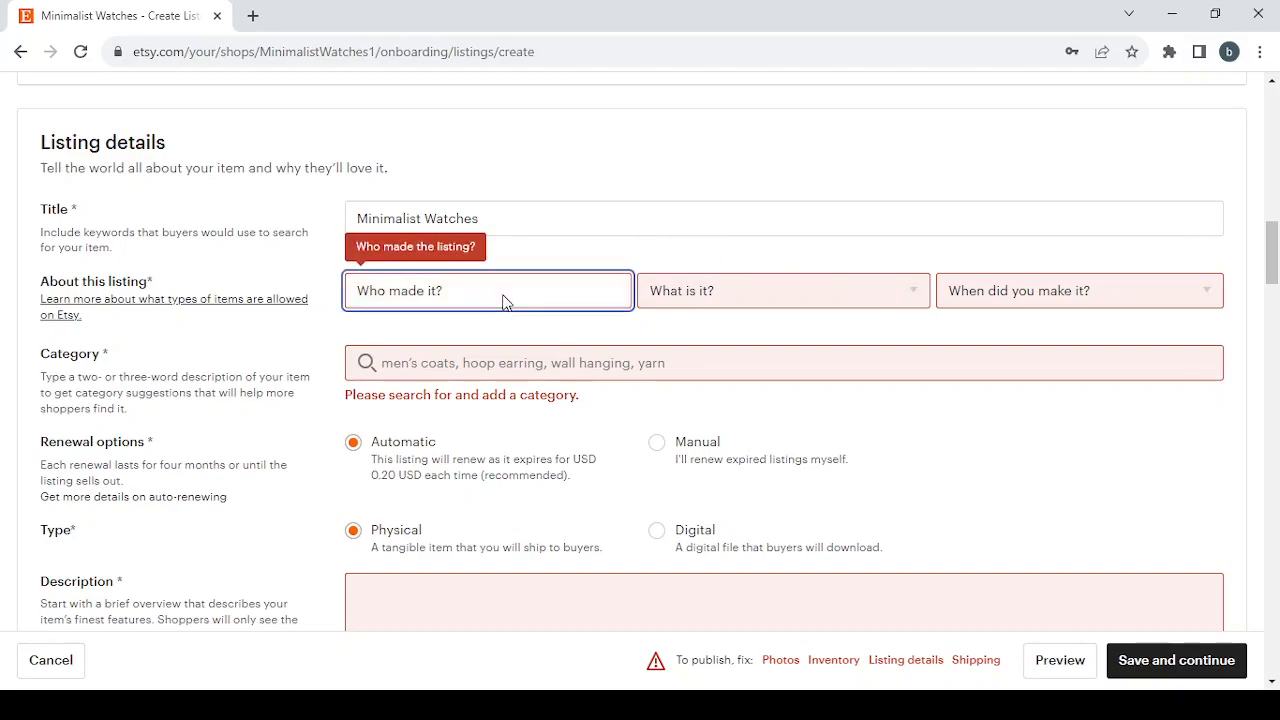
click(478, 358)
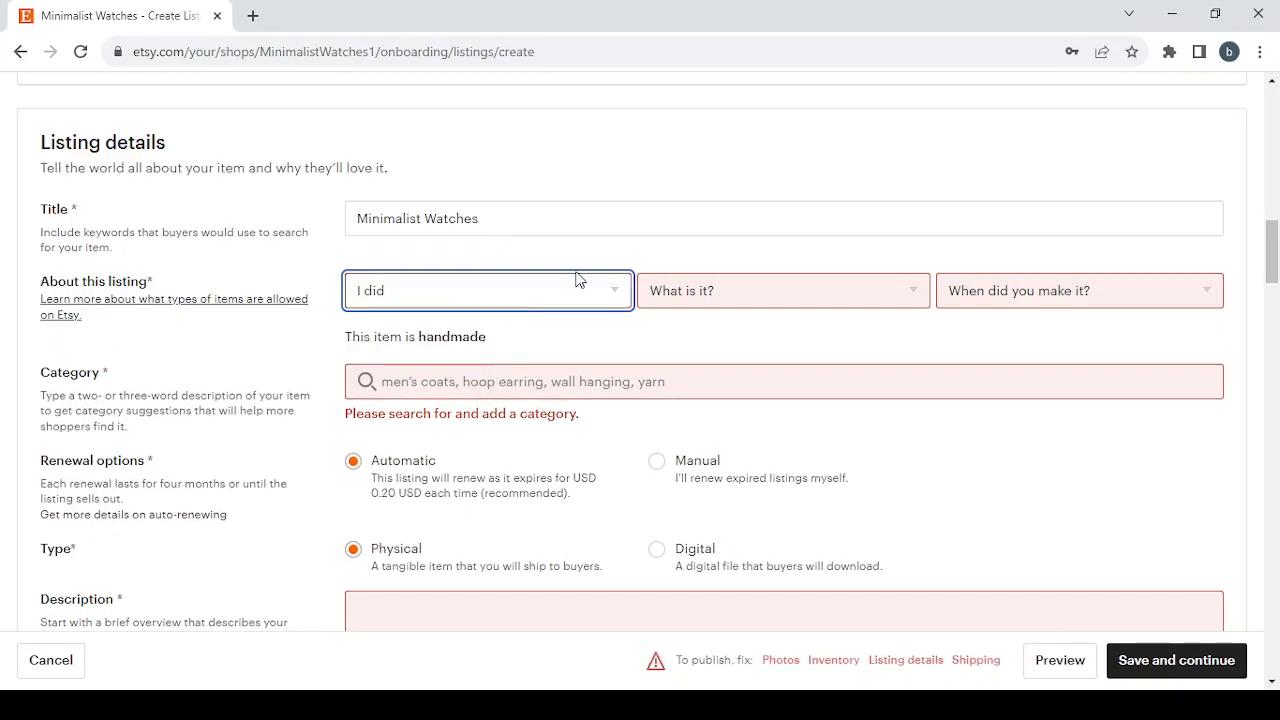
click(882, 291)
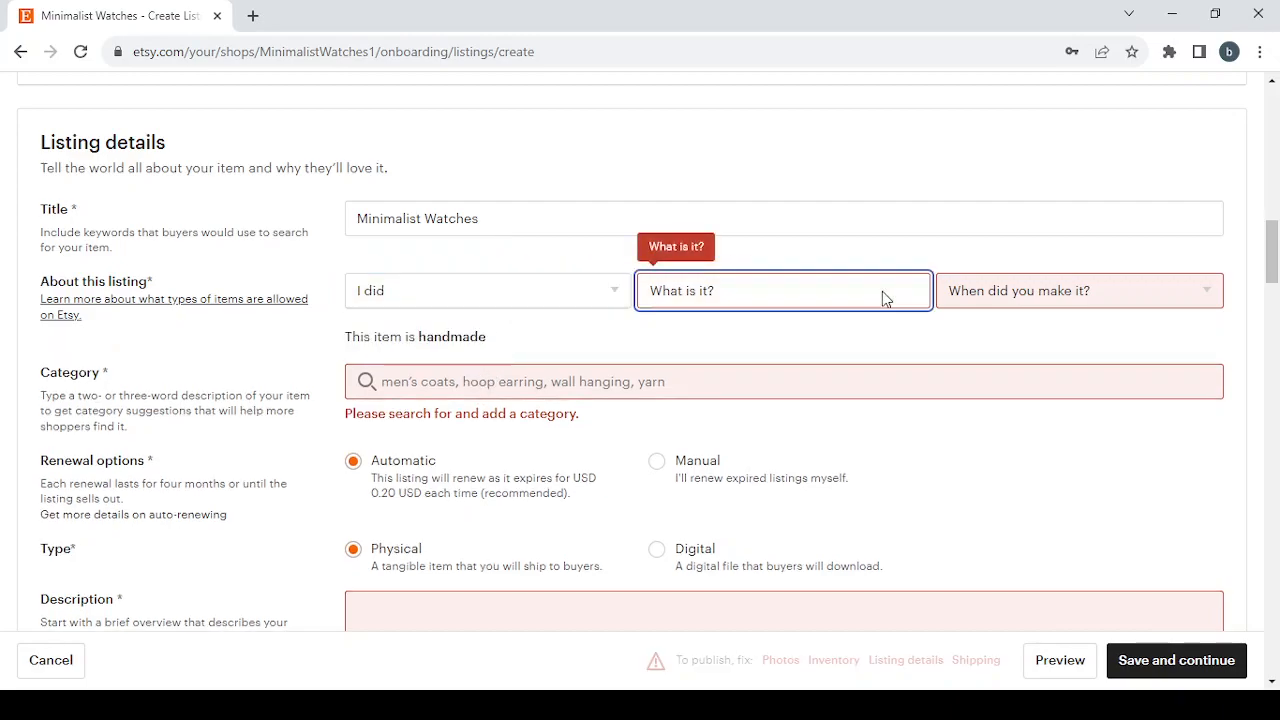
click(766, 348)
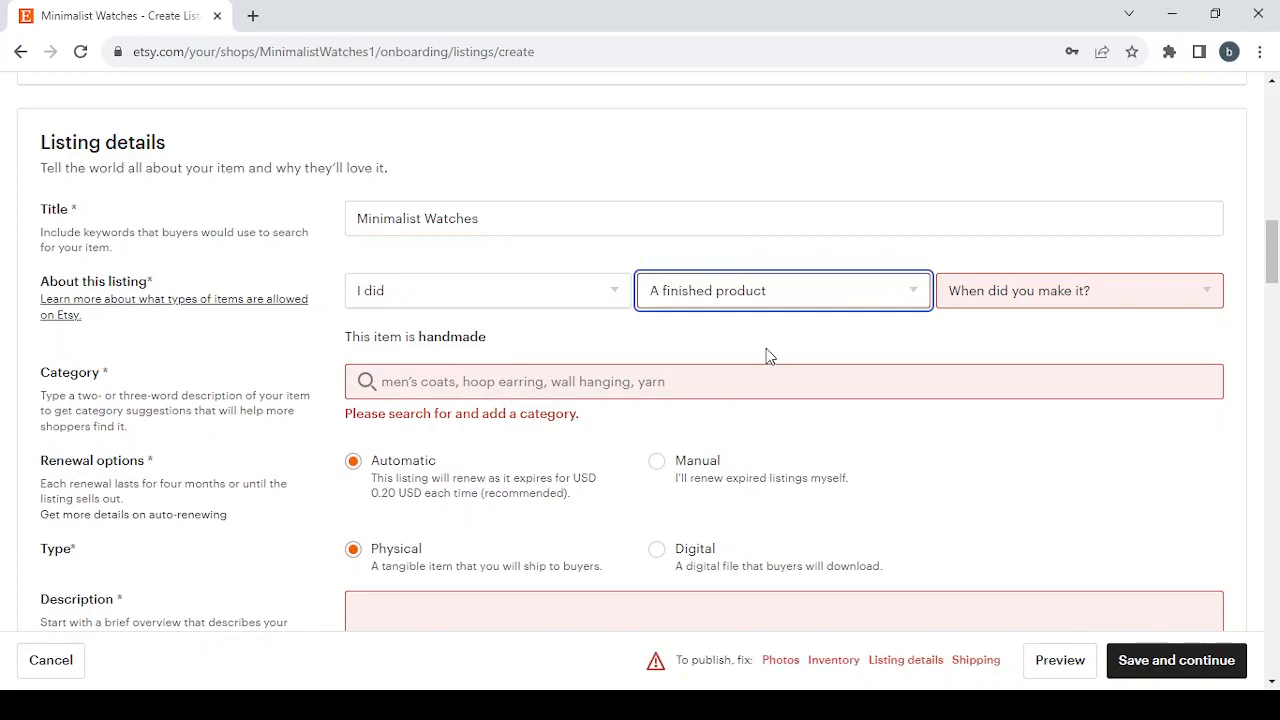
click(1099, 293)
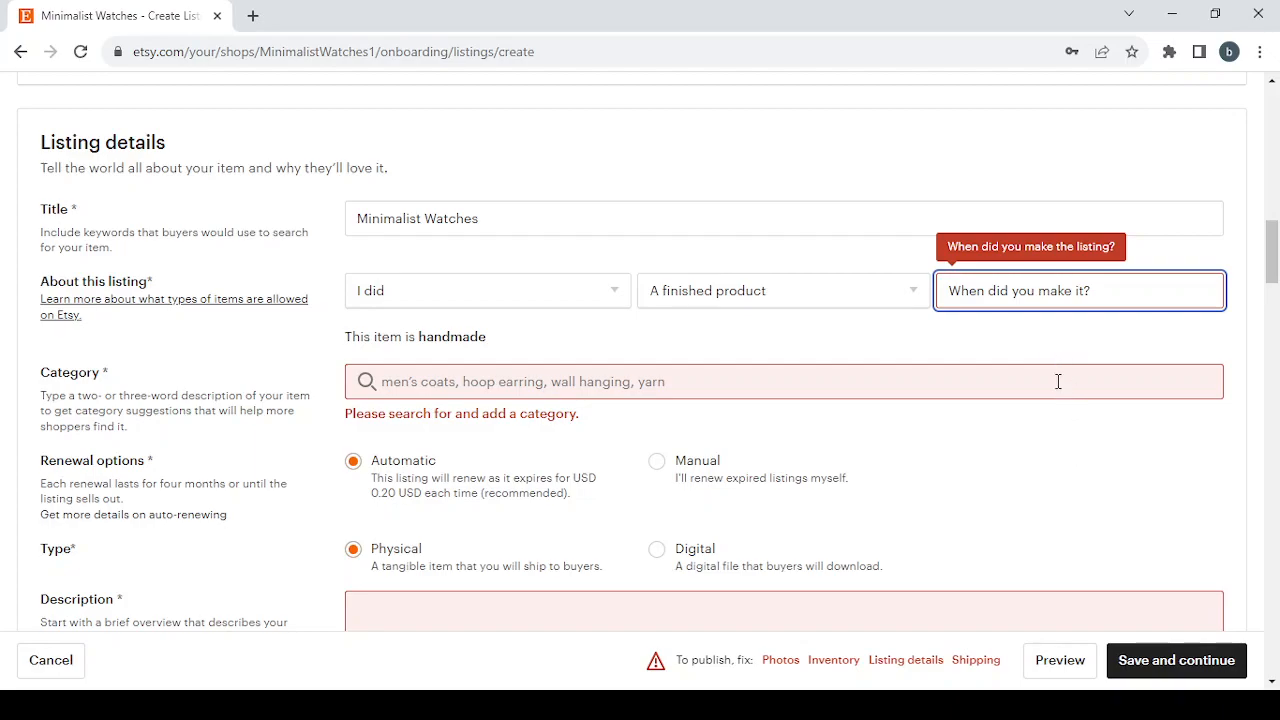
click(1058, 380)
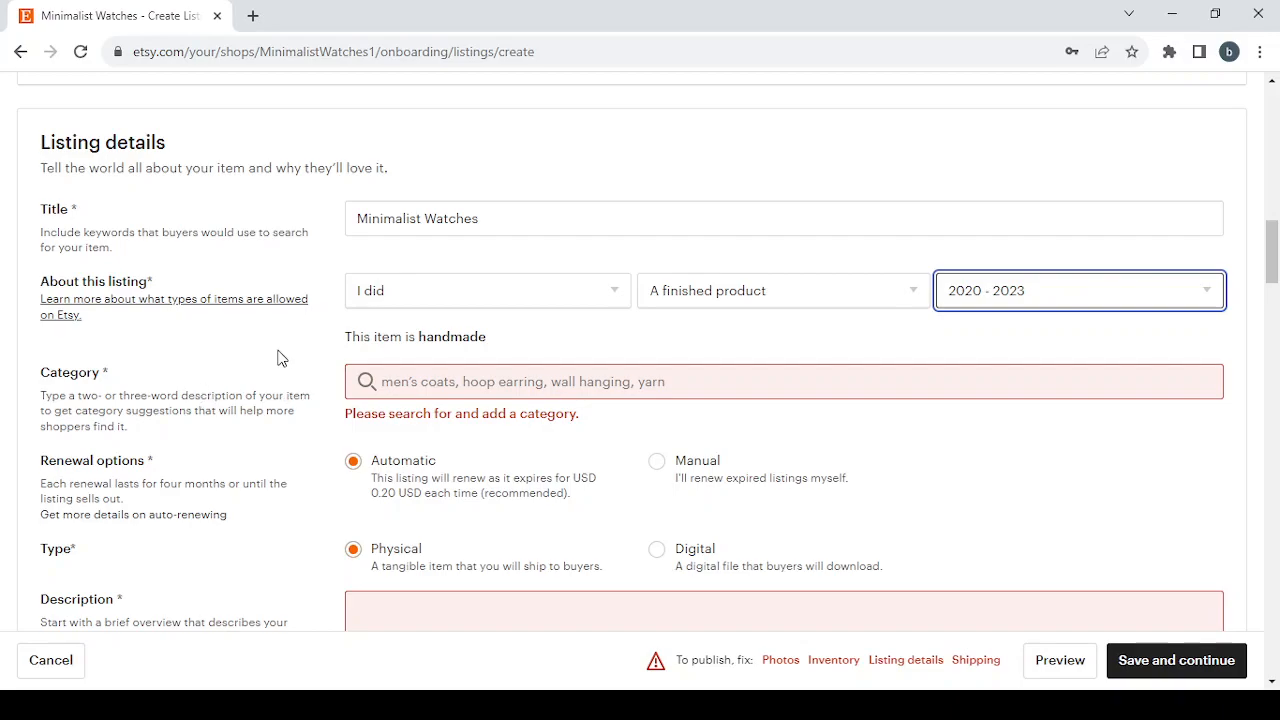
Search the categories for Minimalist Watches and assign the listing to Men's Wrist Watches.
click(480, 378)
text(Minimalist Watches)
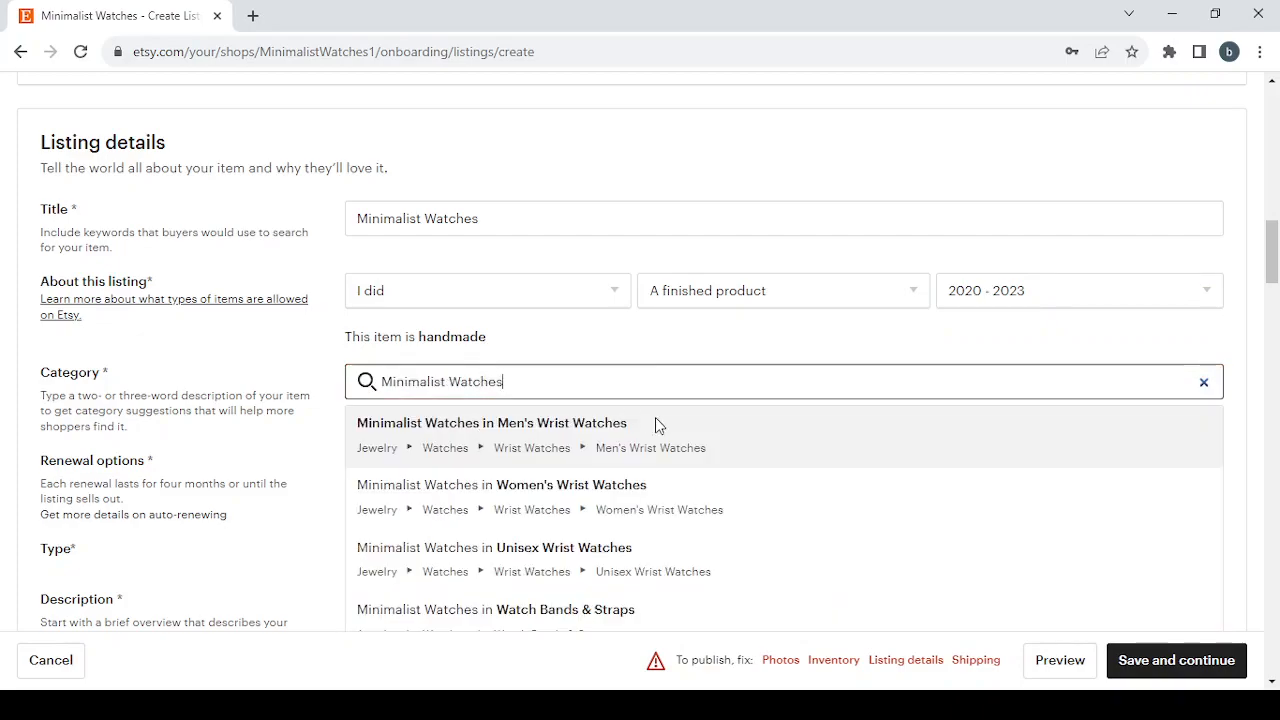
scroll(763, 528, down, 2)
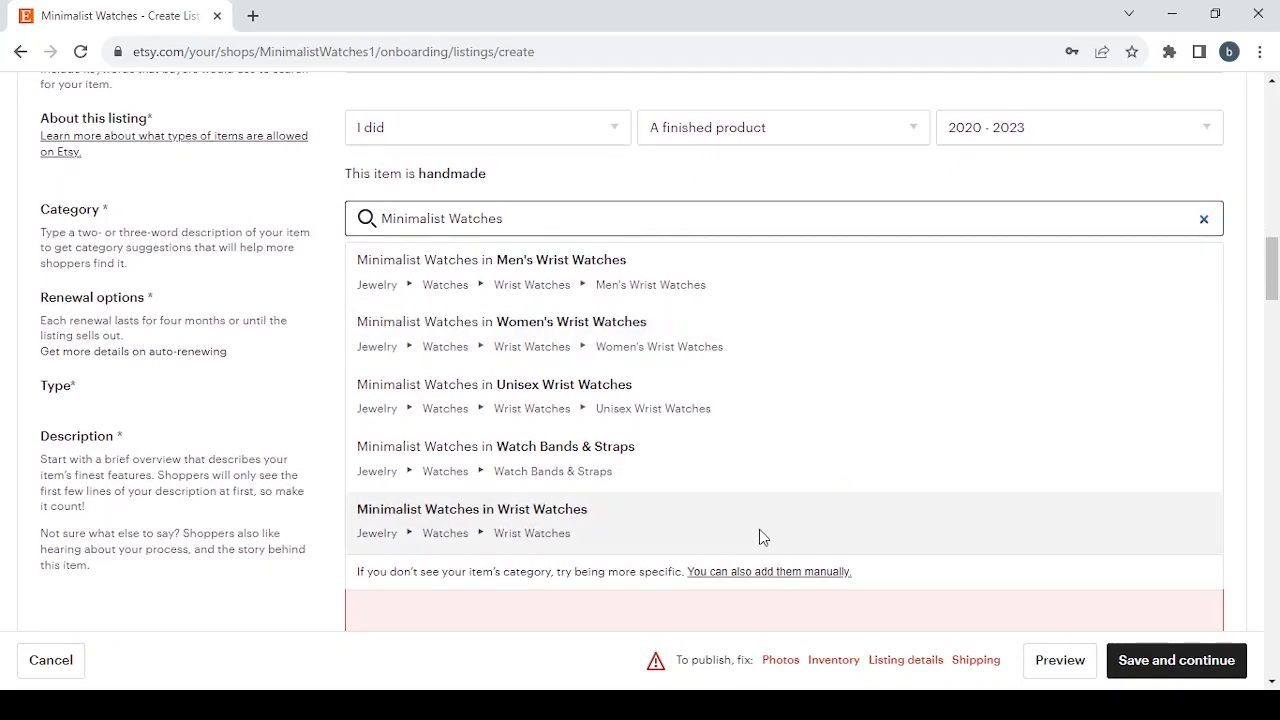
scroll(632, 364, up, 1)
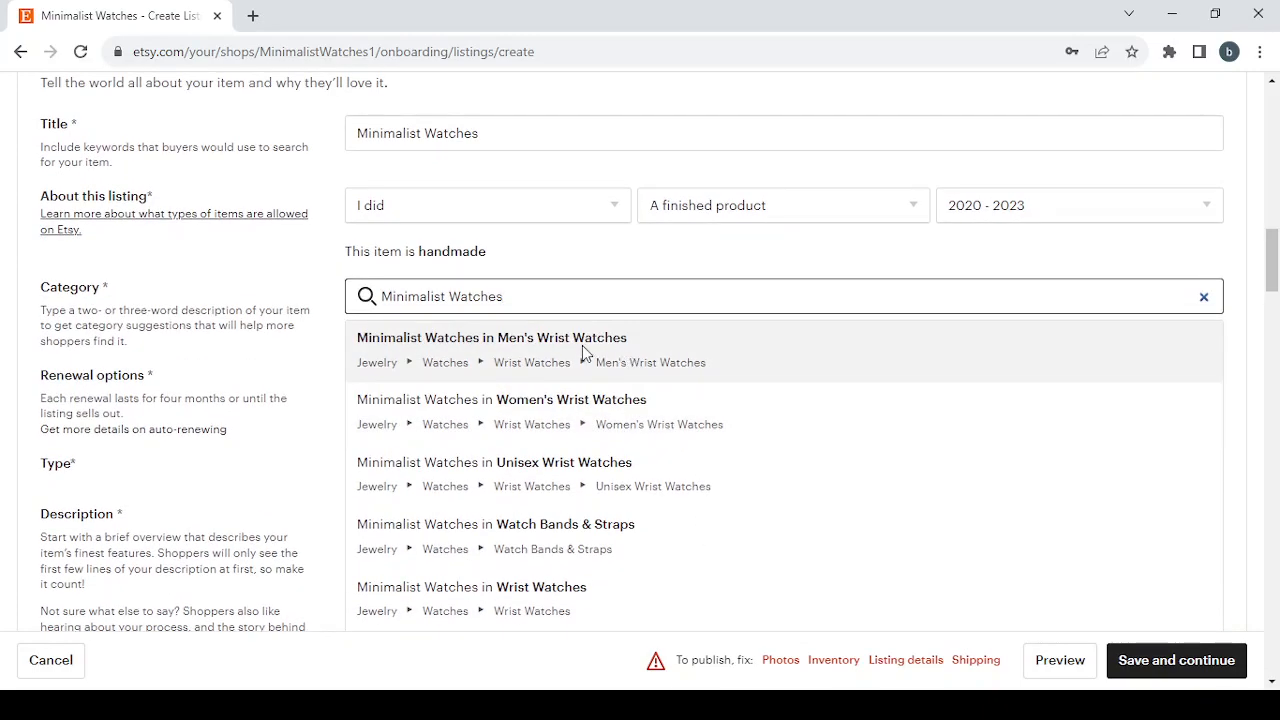
click(584, 345)
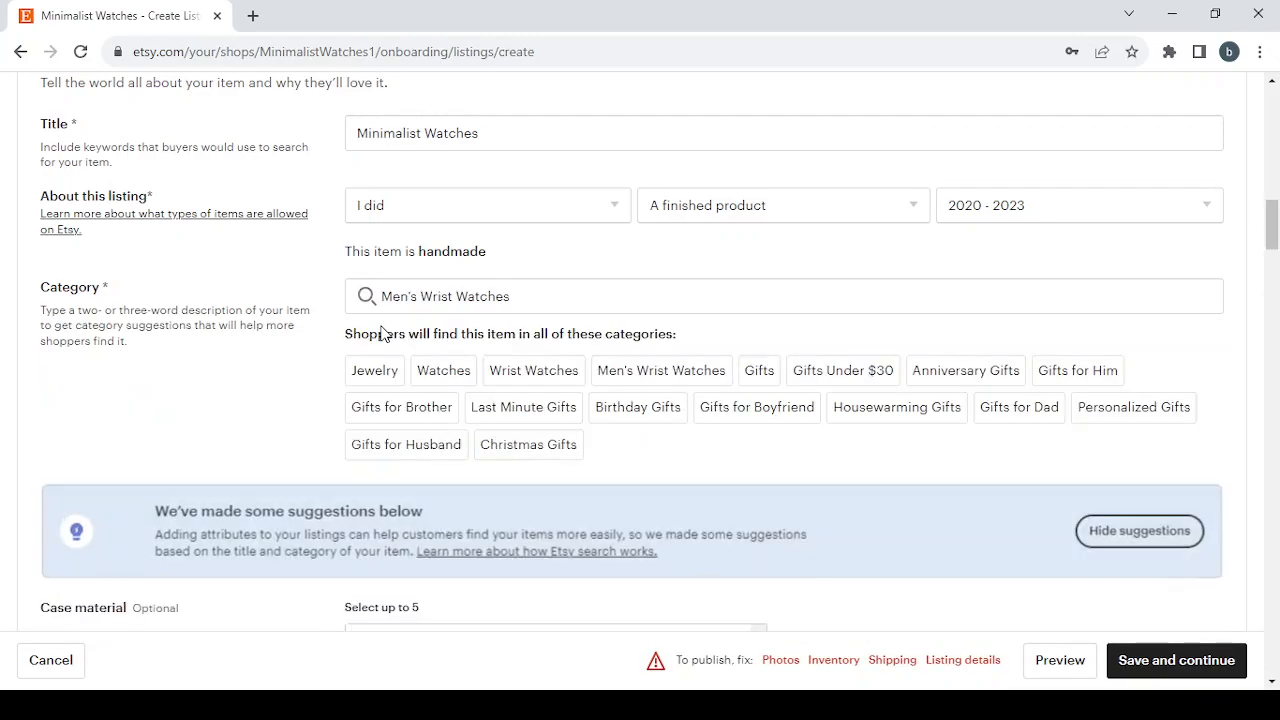
Examine the optional watch attributes, from case material through readout, power and personalization, plus the renewal, type and description fields.
scroll(384, 333, down, 3)
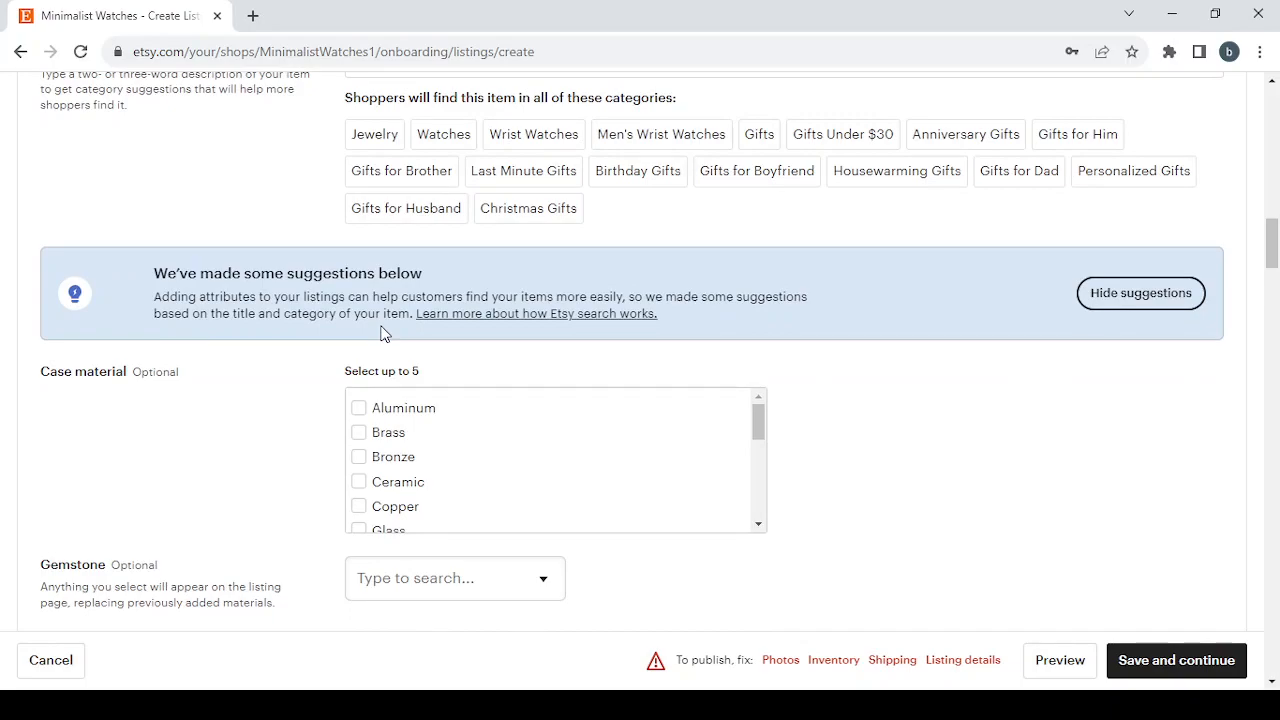
scroll(384, 333, down, 1)
scroll(381, 334, down, 2)
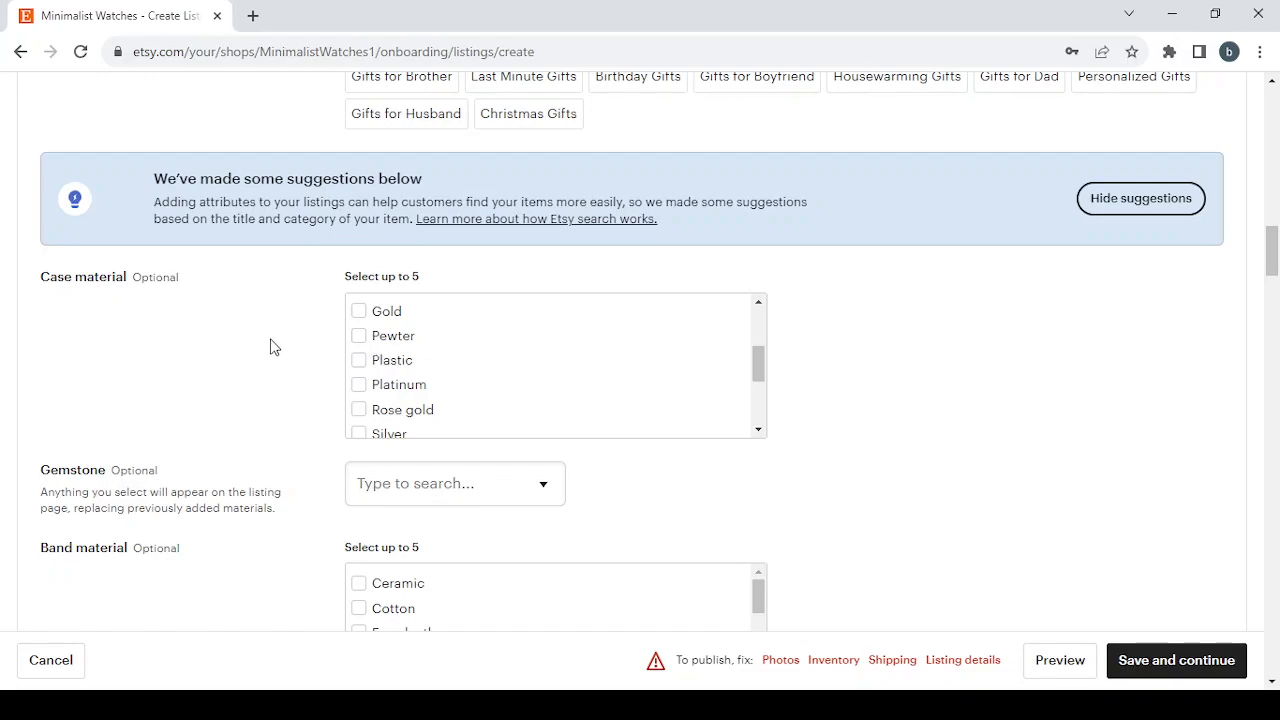
scroll(271, 346, down, 3)
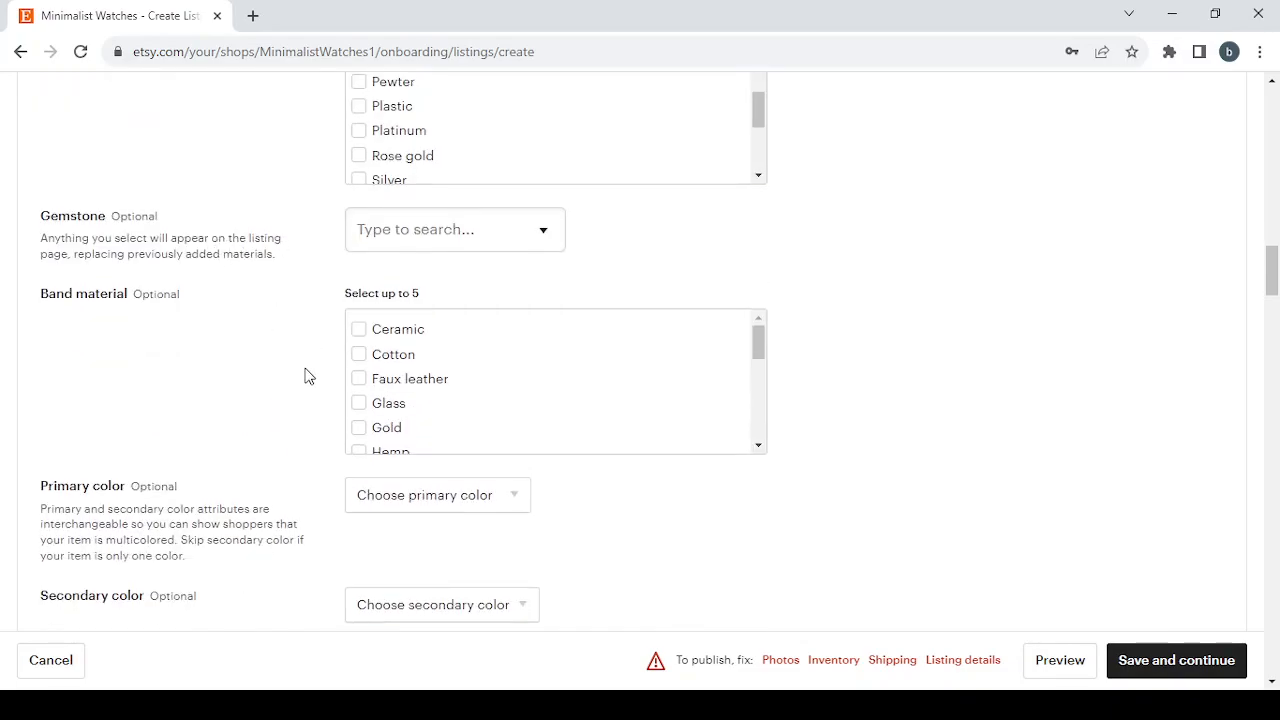
scroll(306, 374, down, 1)
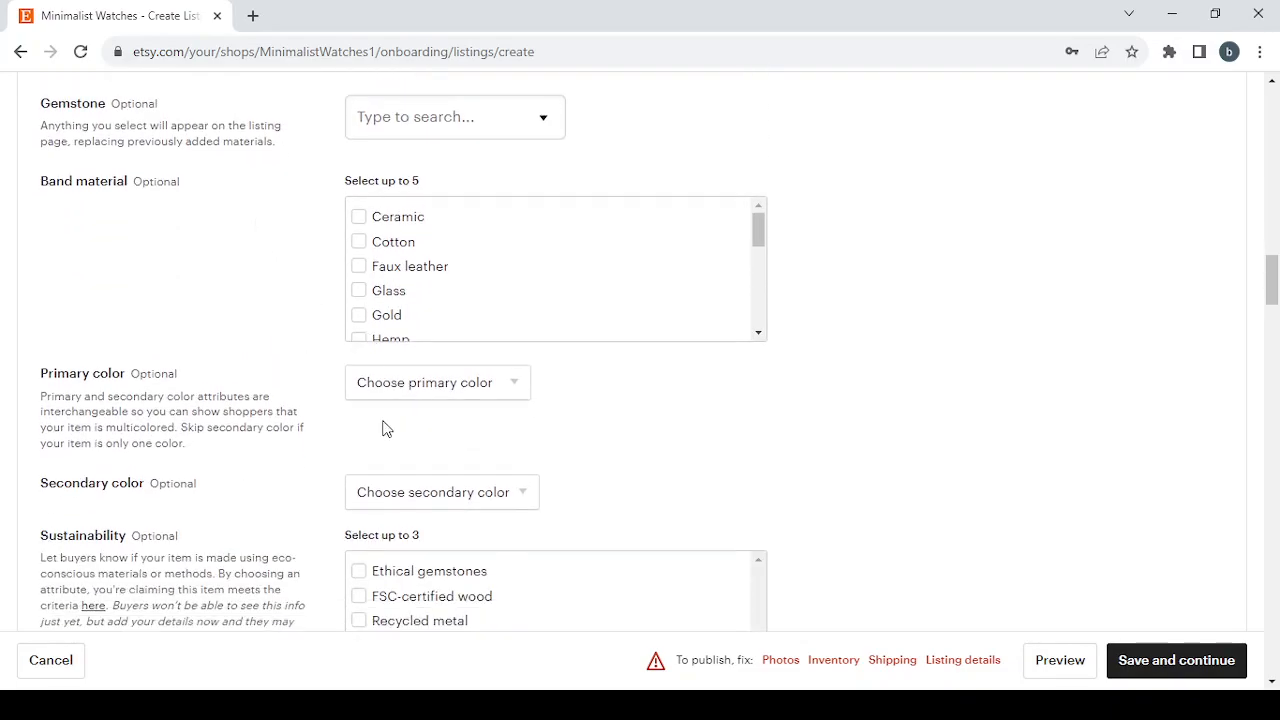
scroll(384, 428, down, 1)
scroll(384, 428, down, 2)
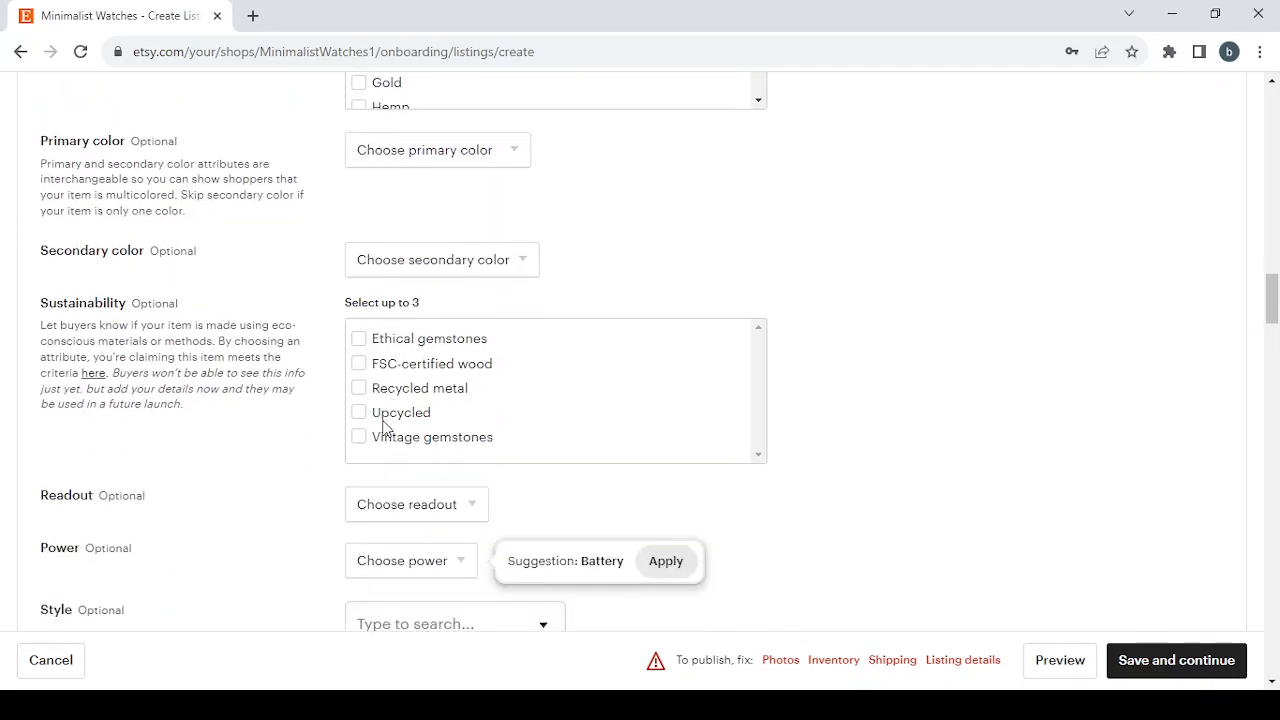
scroll(320, 426, down, 1)
scroll(320, 426, down, 2)
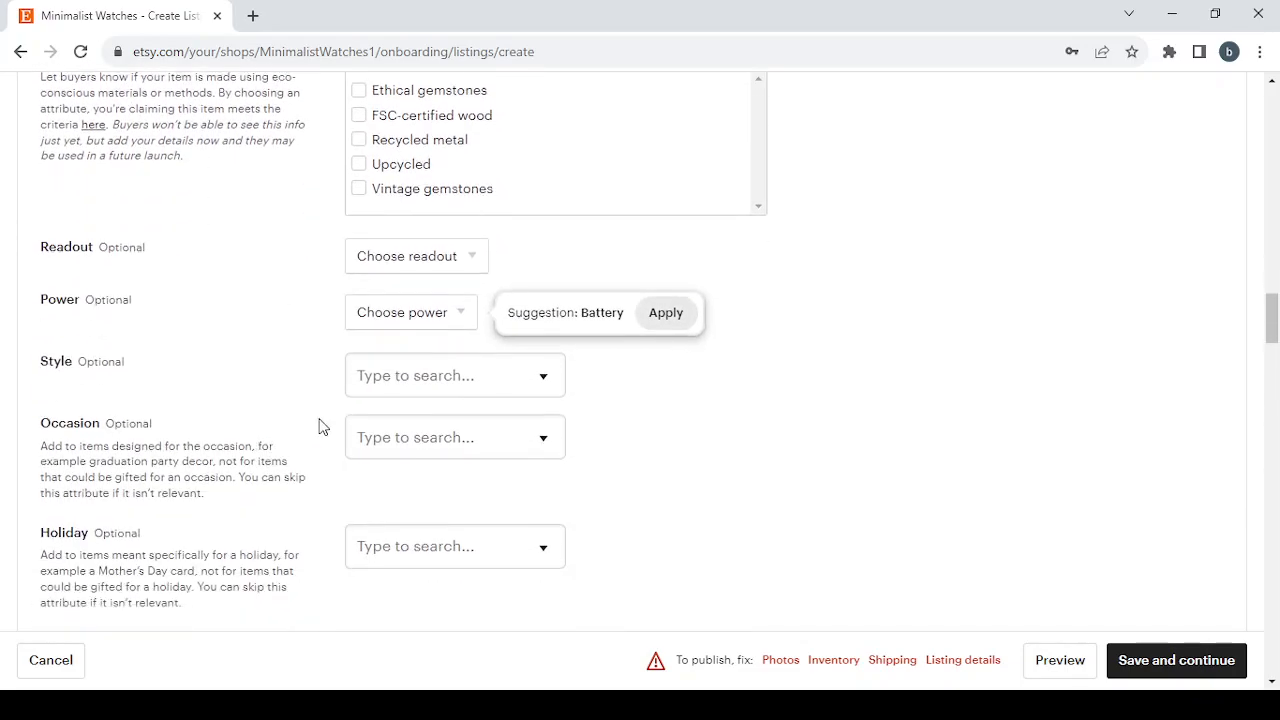
scroll(291, 345, down, 1)
scroll(291, 345, down, 3)
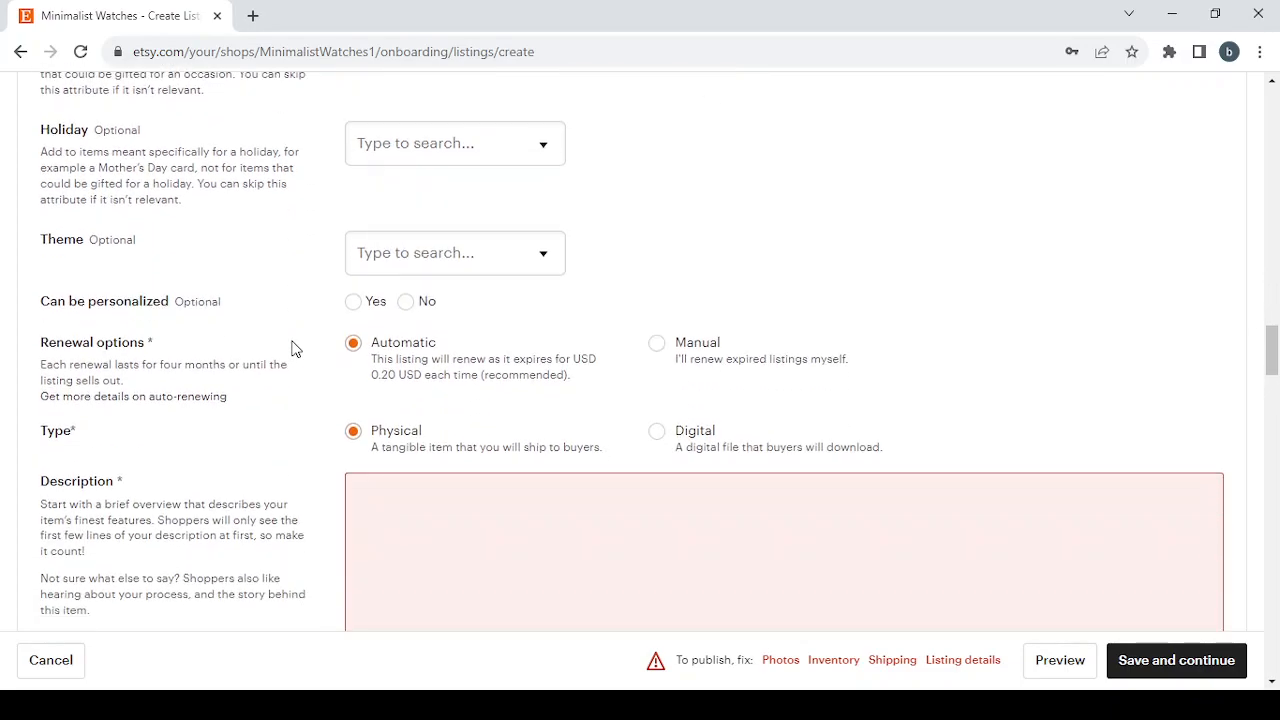
scroll(284, 260, up, 2)
scroll(284, 260, down, 1)
scroll(283, 260, down, 1)
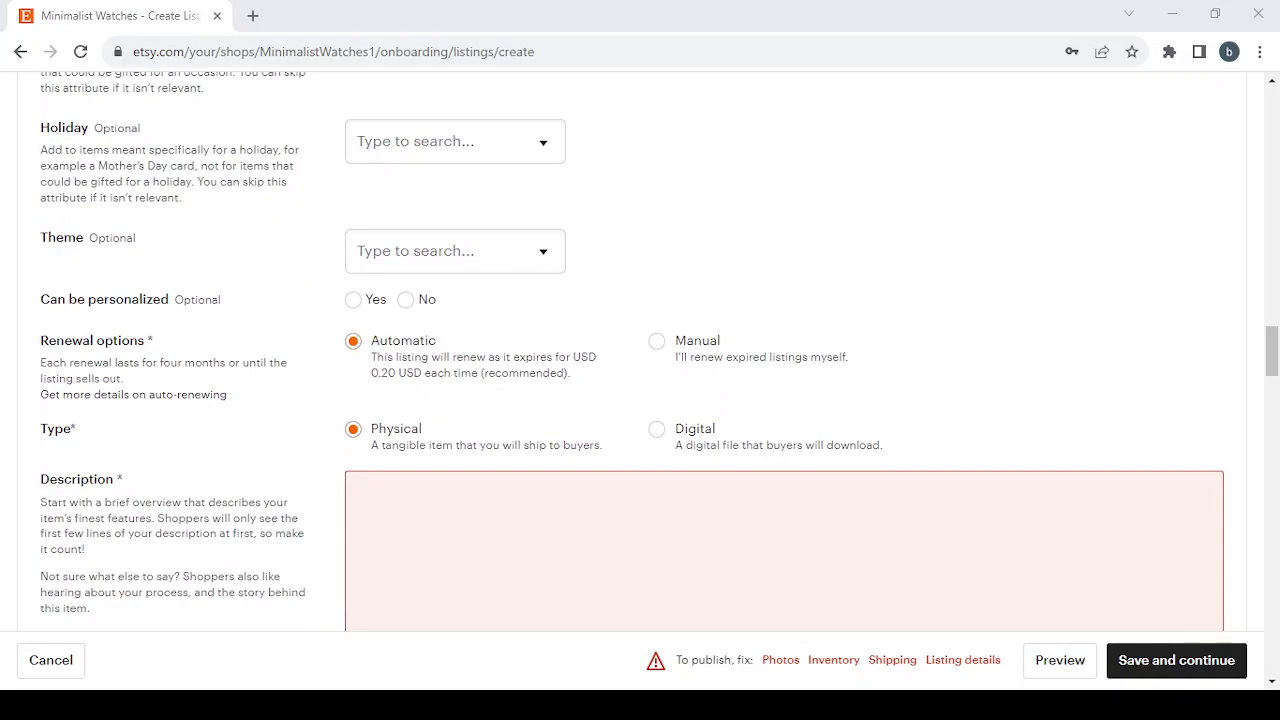
scroll(377, 251, up, 4)
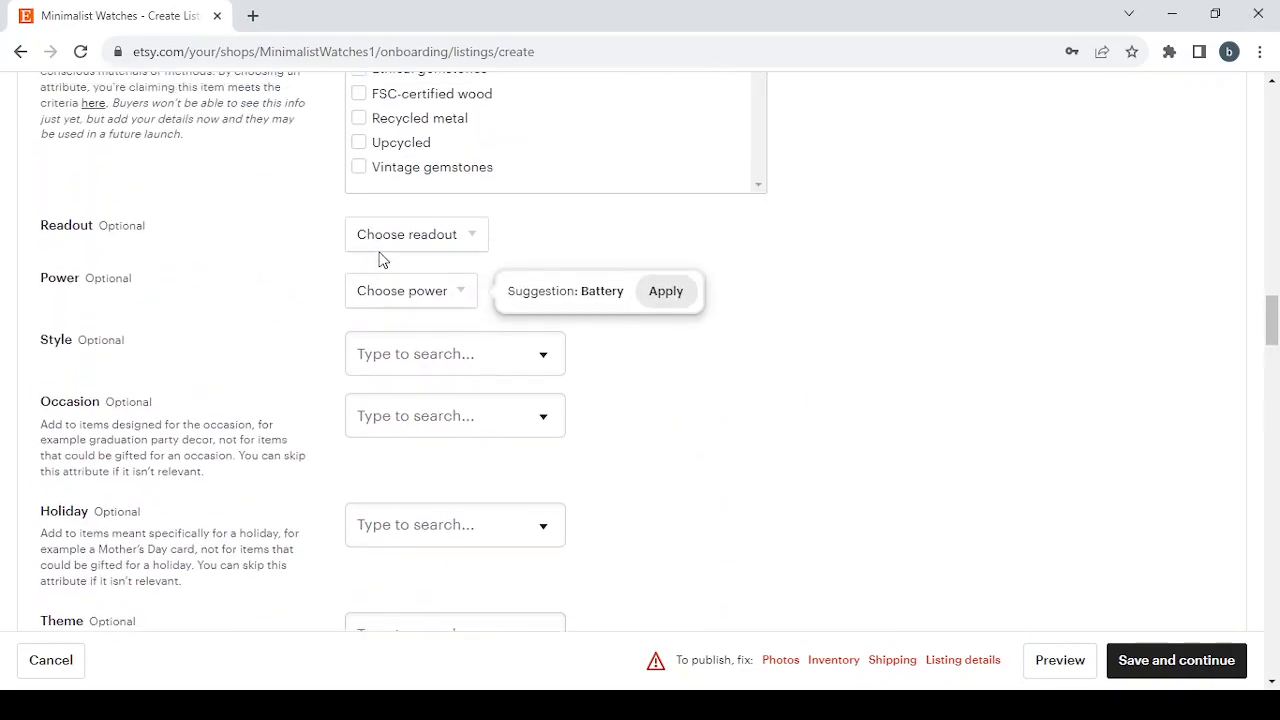
scroll(379, 260, up, 1)
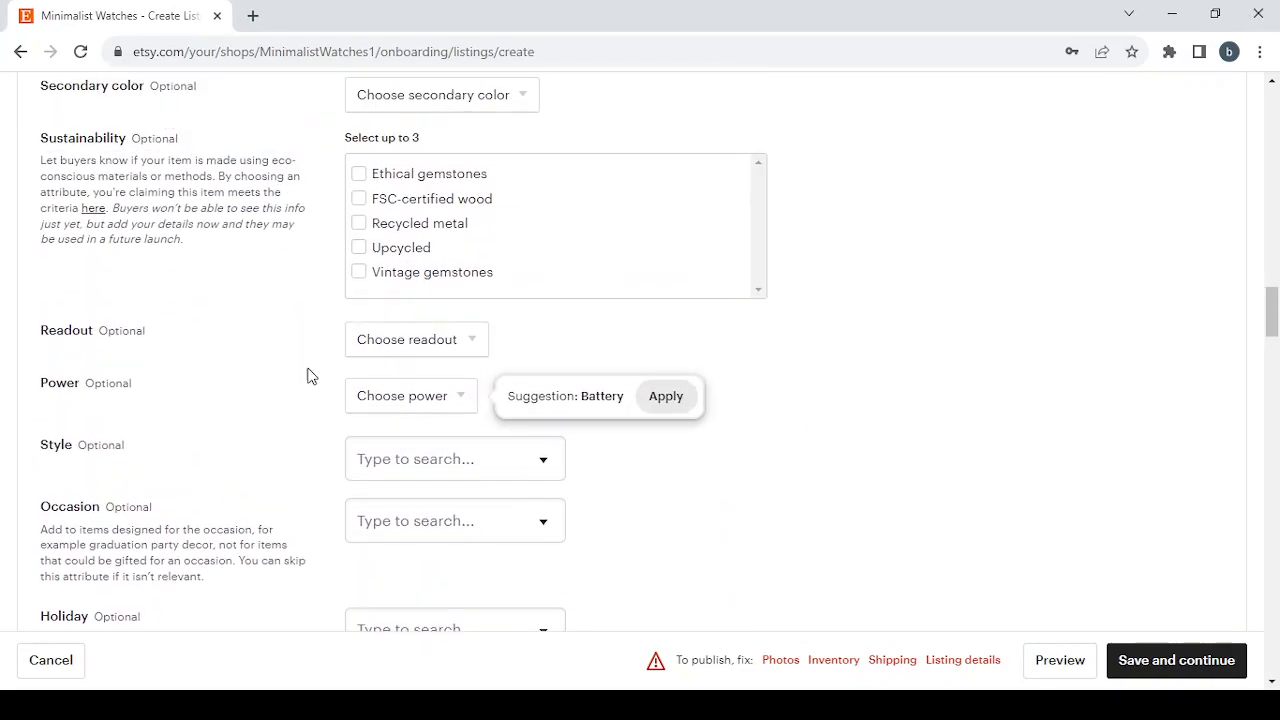
click(362, 400)
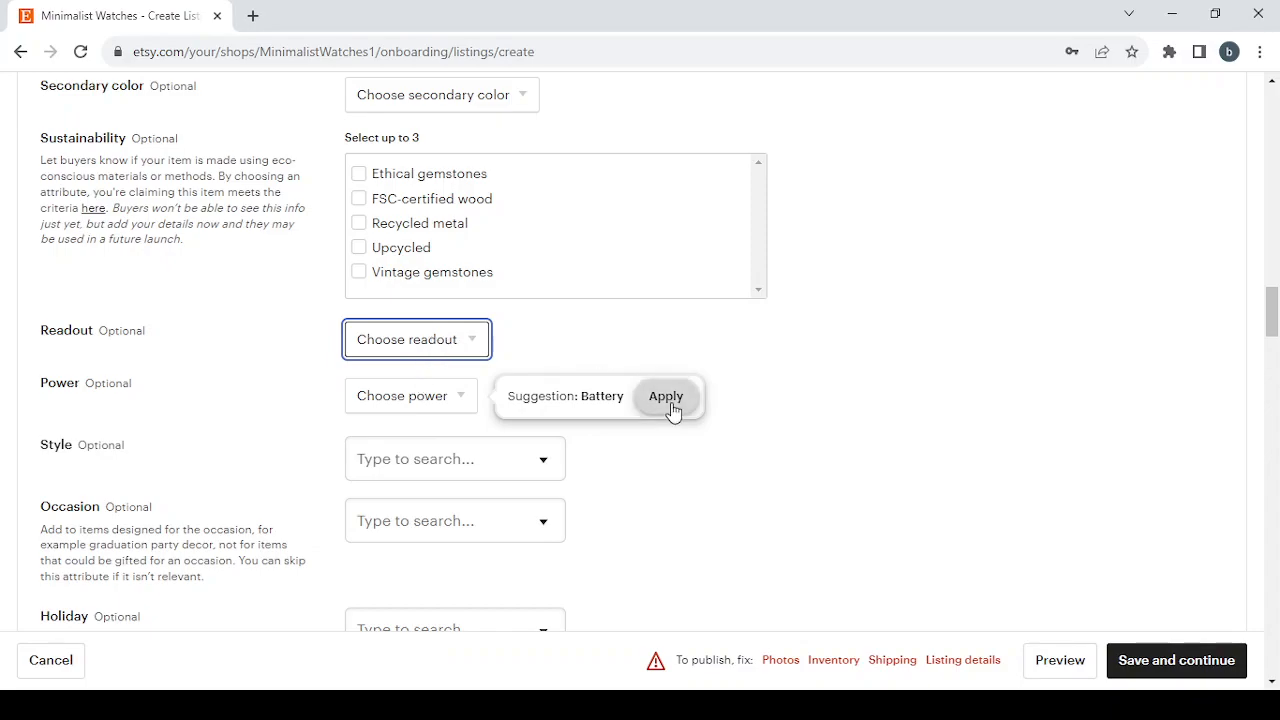
Set the listing's renewal option to Manual and its type to Physical.
scroll(672, 410, down, 2)
scroll(281, 284, down, 2)
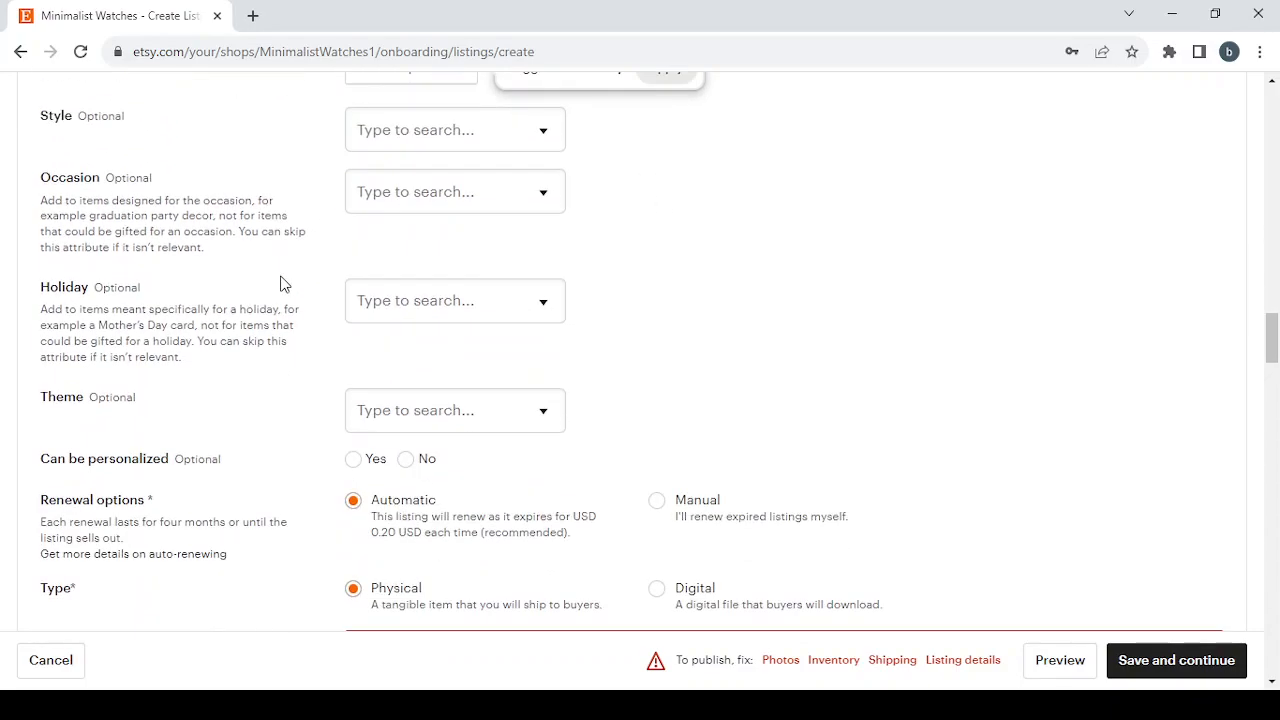
scroll(281, 284, down, 1)
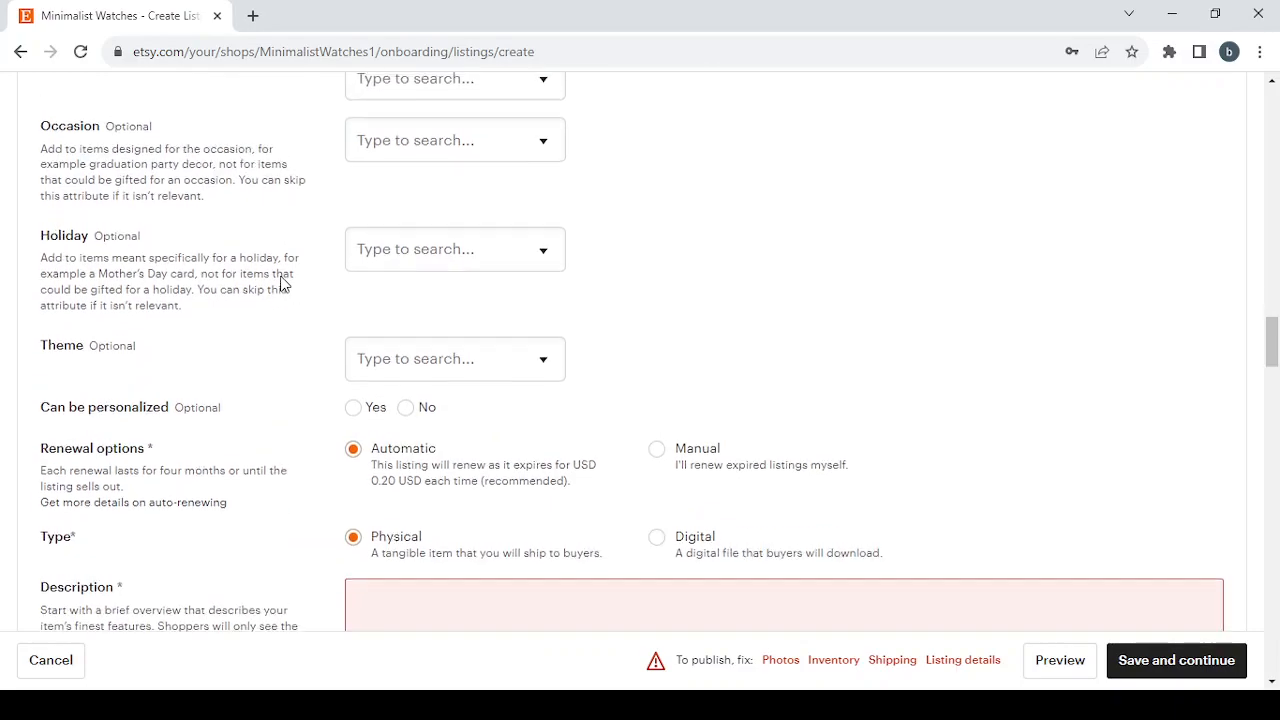
scroll(281, 284, down, 1)
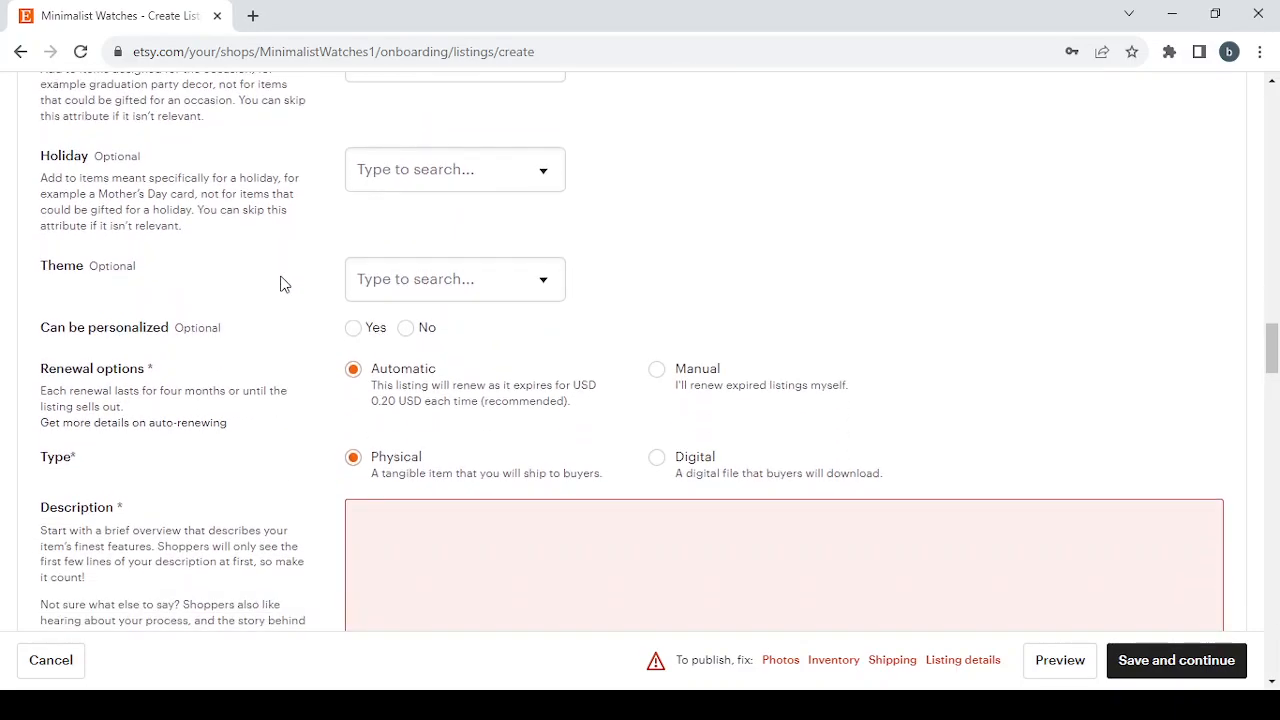
scroll(281, 284, down, 1)
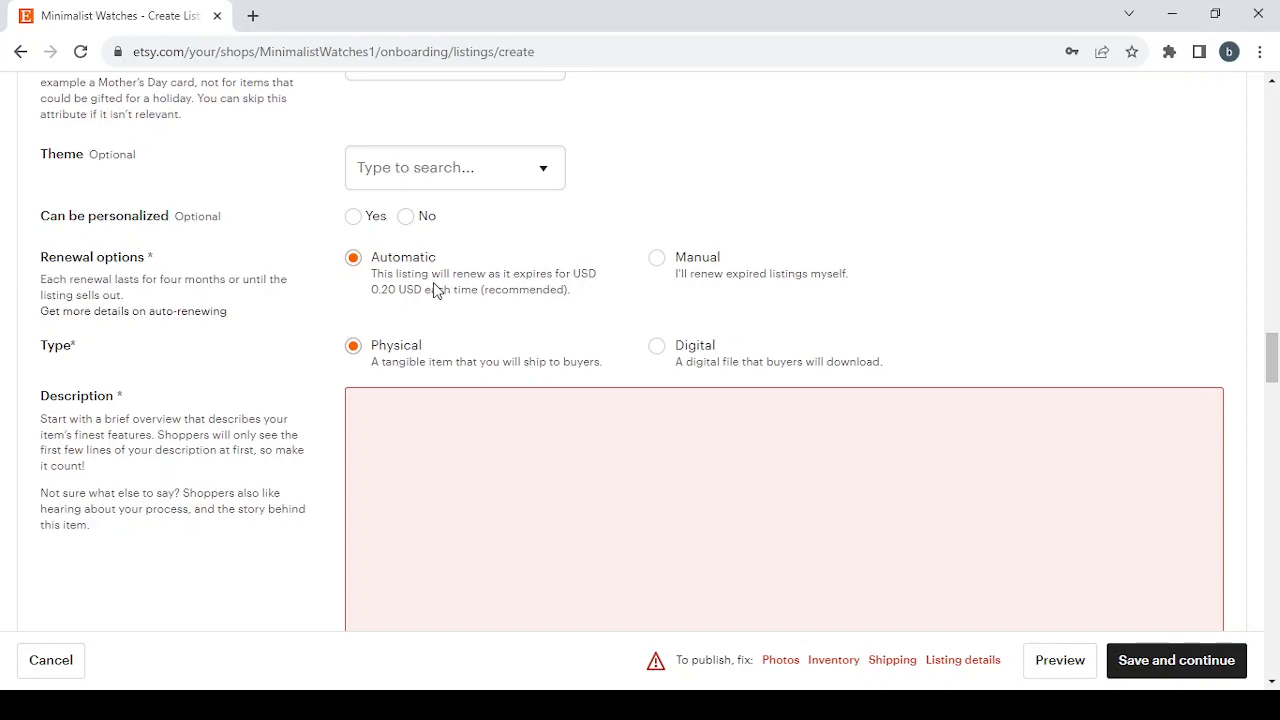
click(666, 260)
click(353, 348)
Examine the description and production partner fields, viewing the form for adding a new production partner without filling it in.
scroll(352, 345, down, 2)
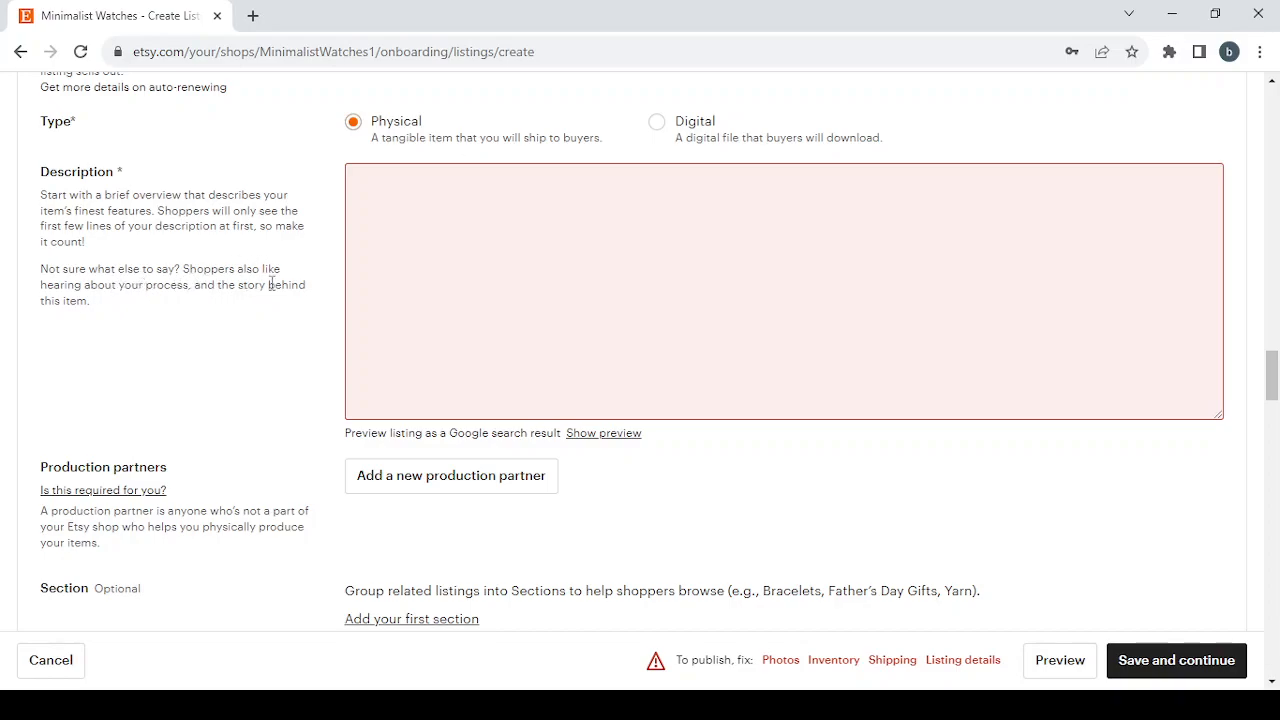
scroll(369, 325, down, 2)
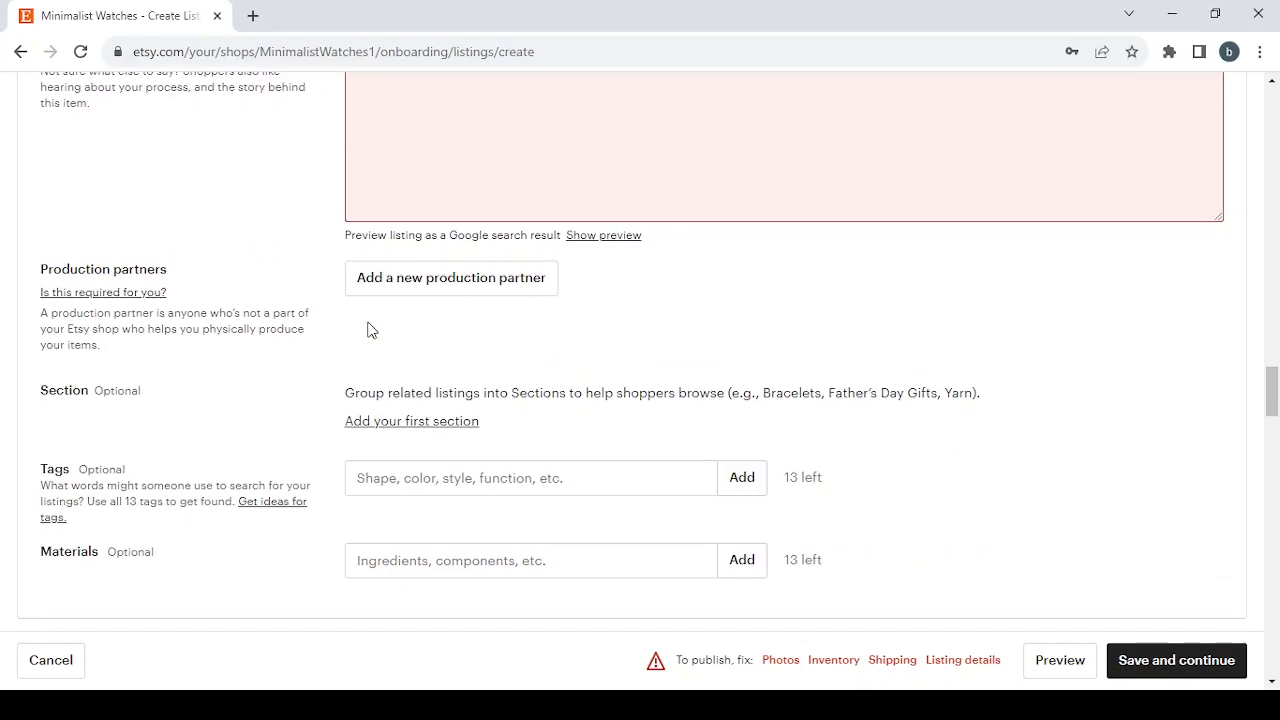
scroll(369, 330, down, 1)
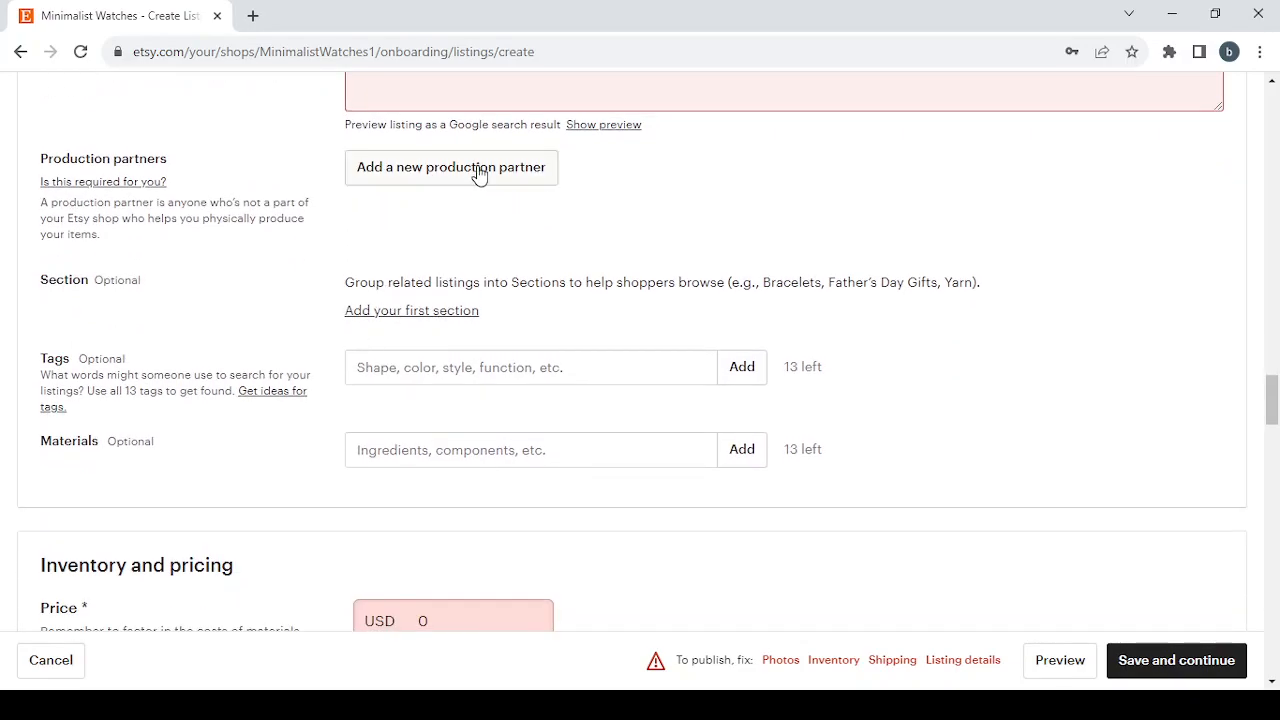
click(479, 172)
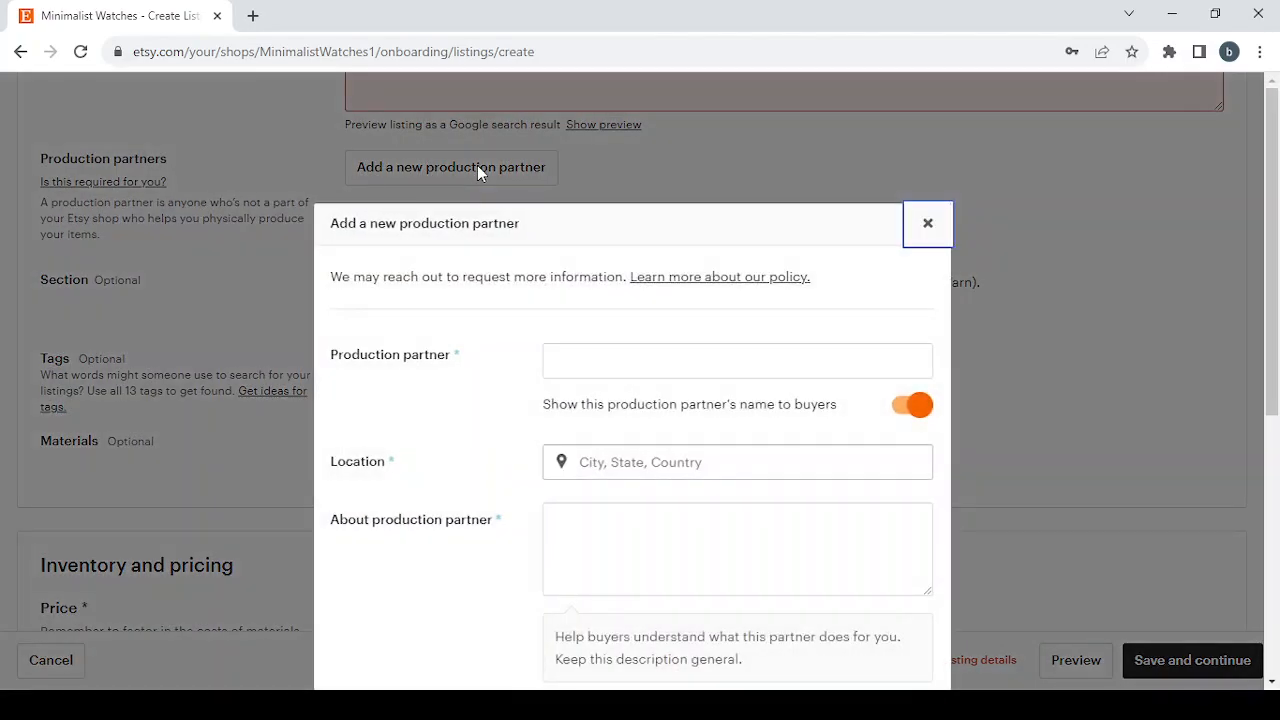
click(928, 224)
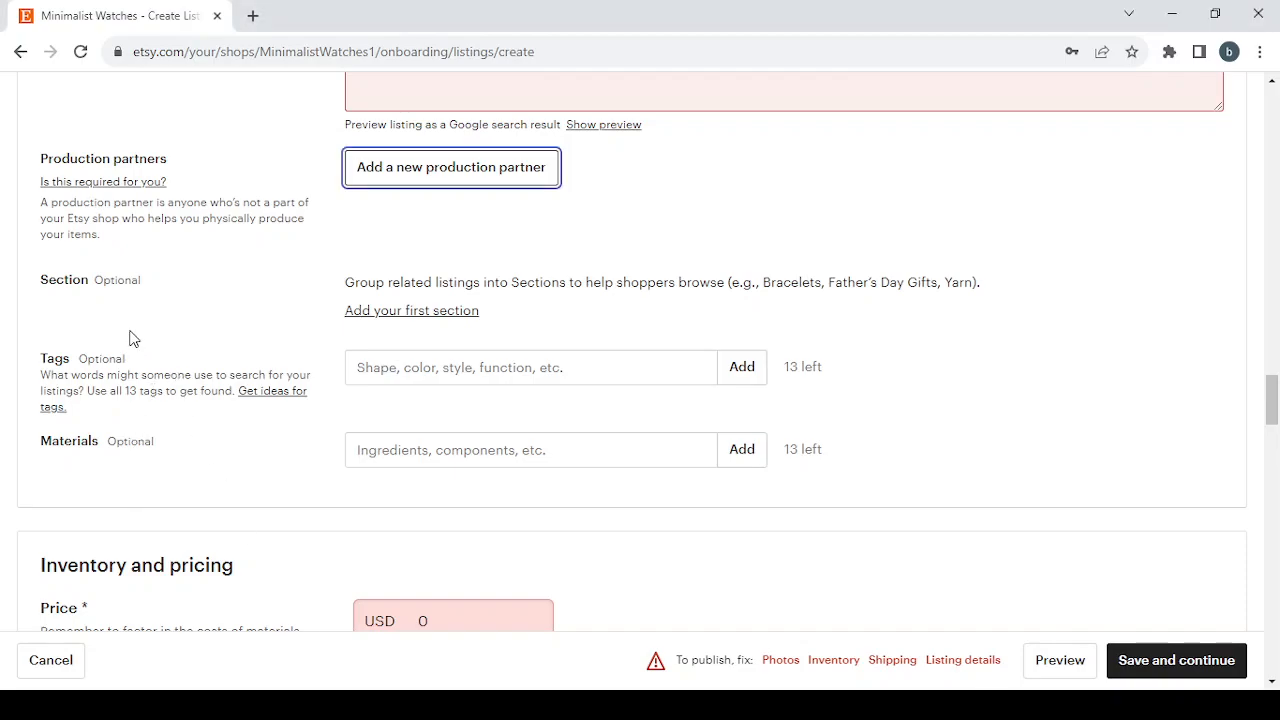
Set the listing's price to USD 29.99 in the Inventory and pricing section.
scroll(432, 305, down, 4)
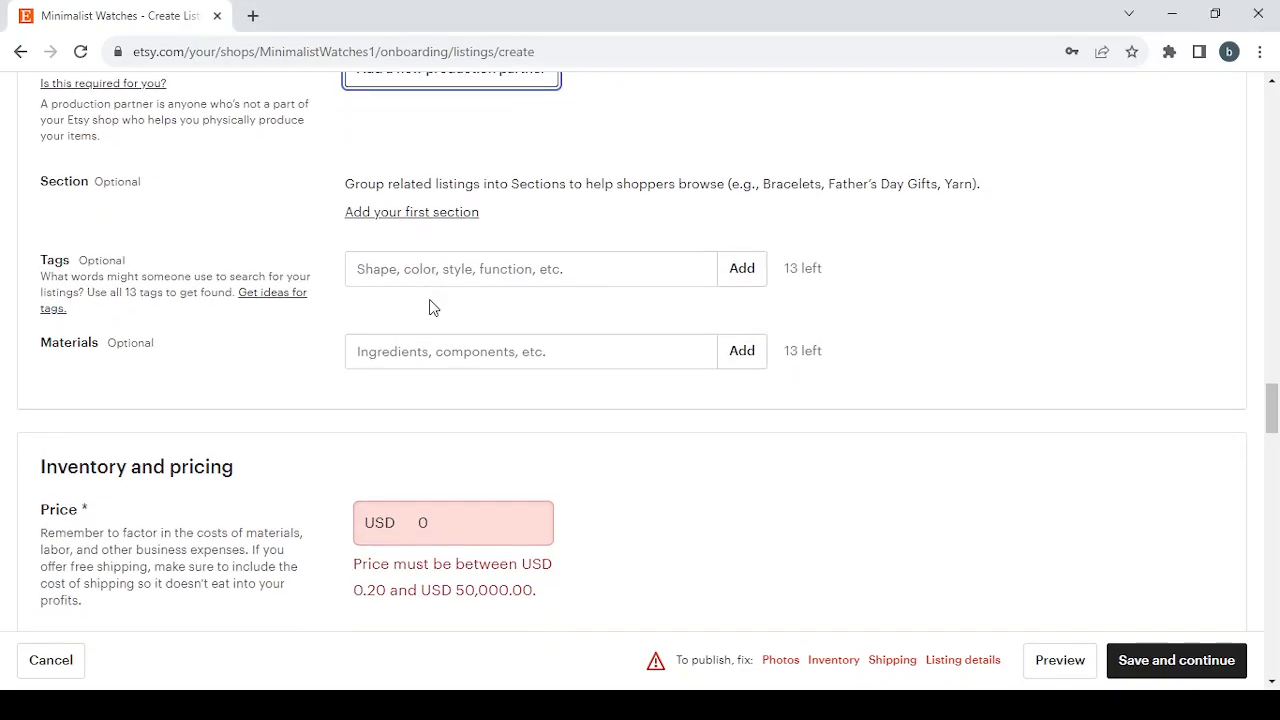
double_click(440, 206)
text(29)
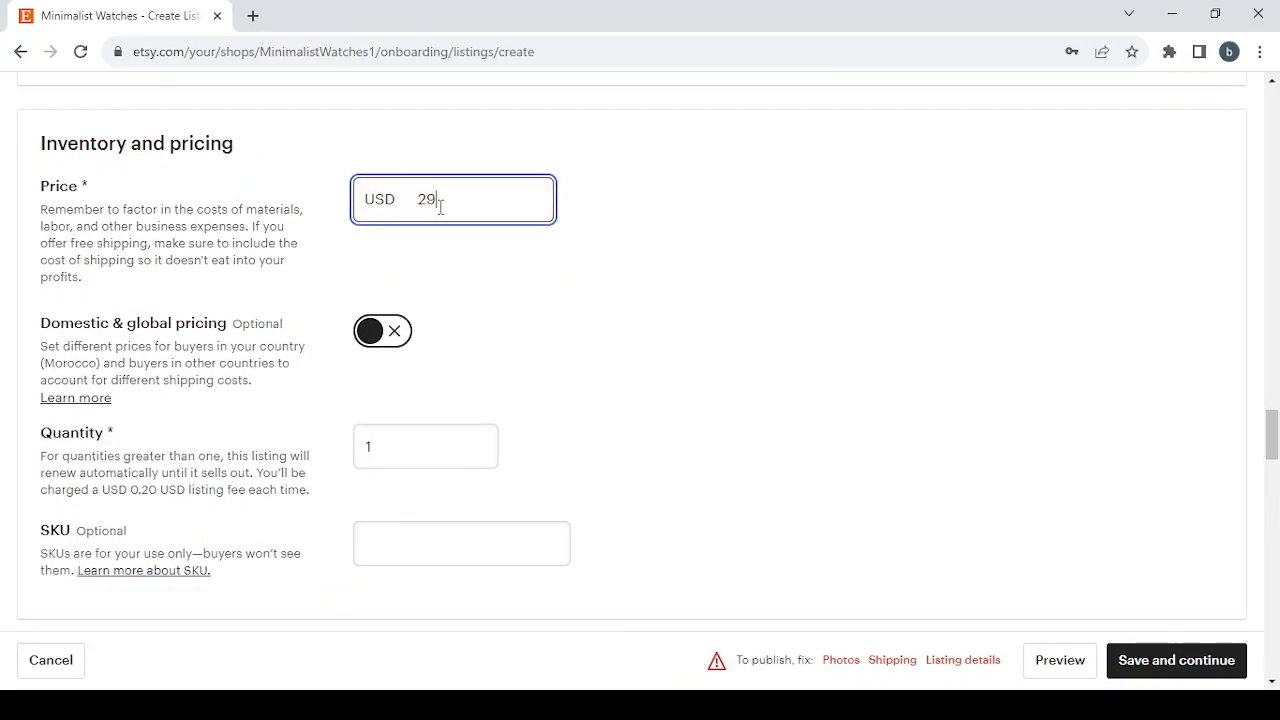
text(.99)
Examine the listing's shipping options, including origin postal code, processing time, delivery times and shipping charges.
scroll(622, 435, down, 10)
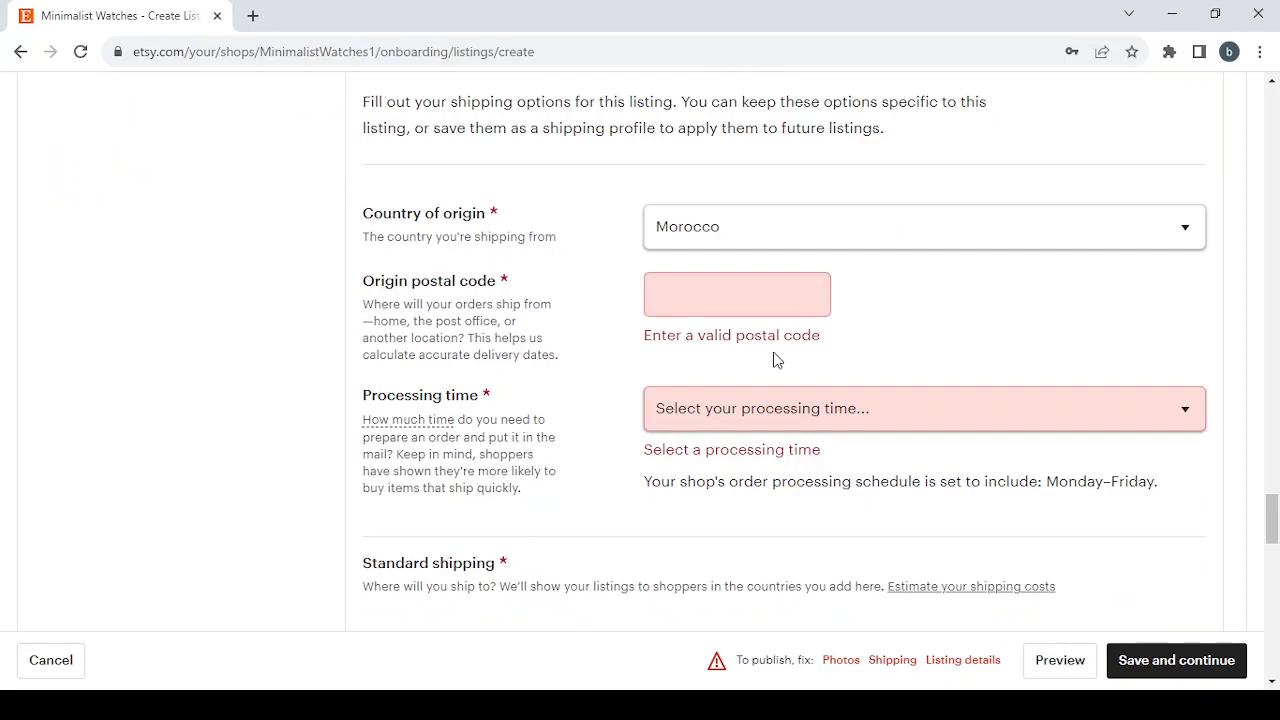
click(969, 418)
scroll(969, 418, down, 8)
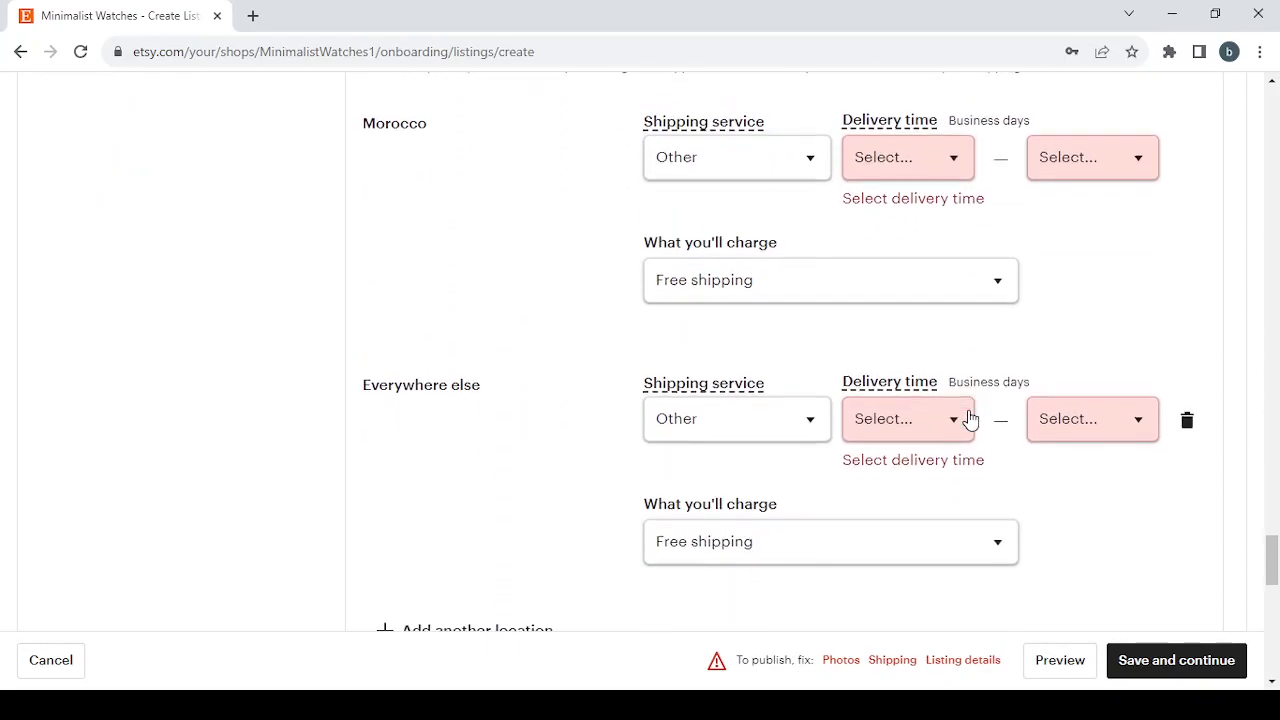
Create a returns and exchanges policy that accepts neither returns nor exchanges, and apply it to the listing.
scroll(969, 418, down, 10)
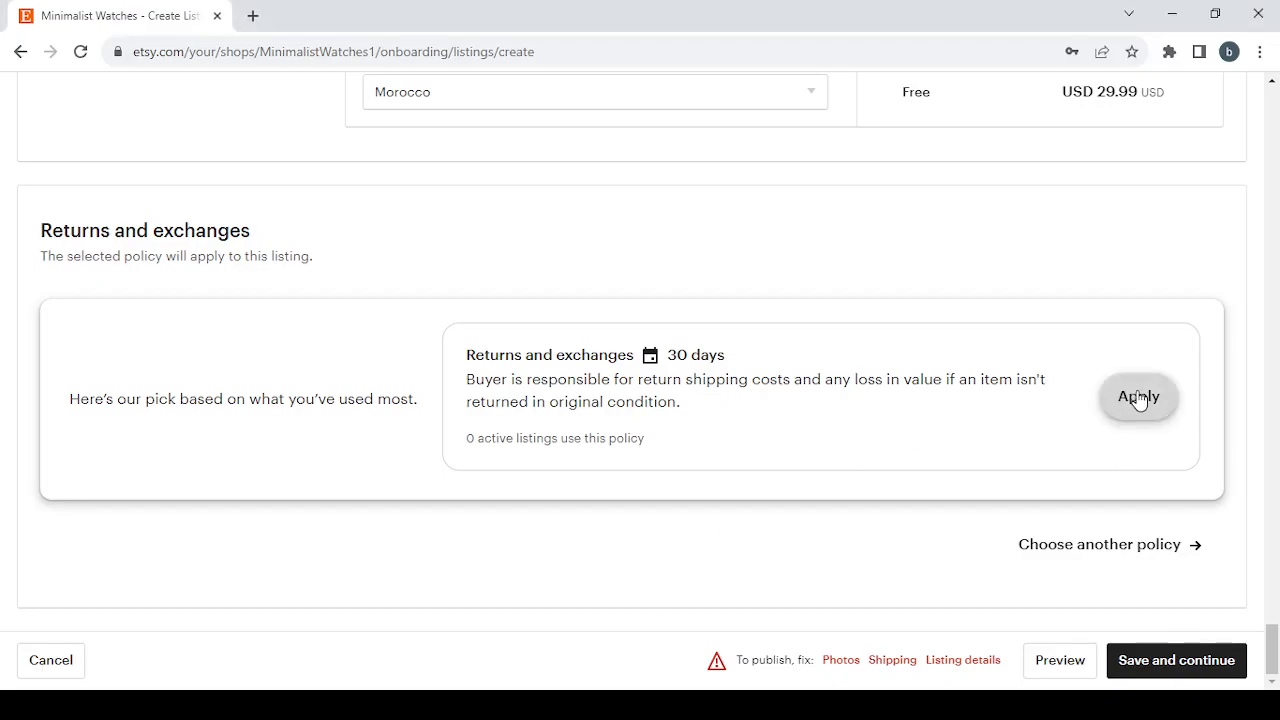
click(1115, 555)
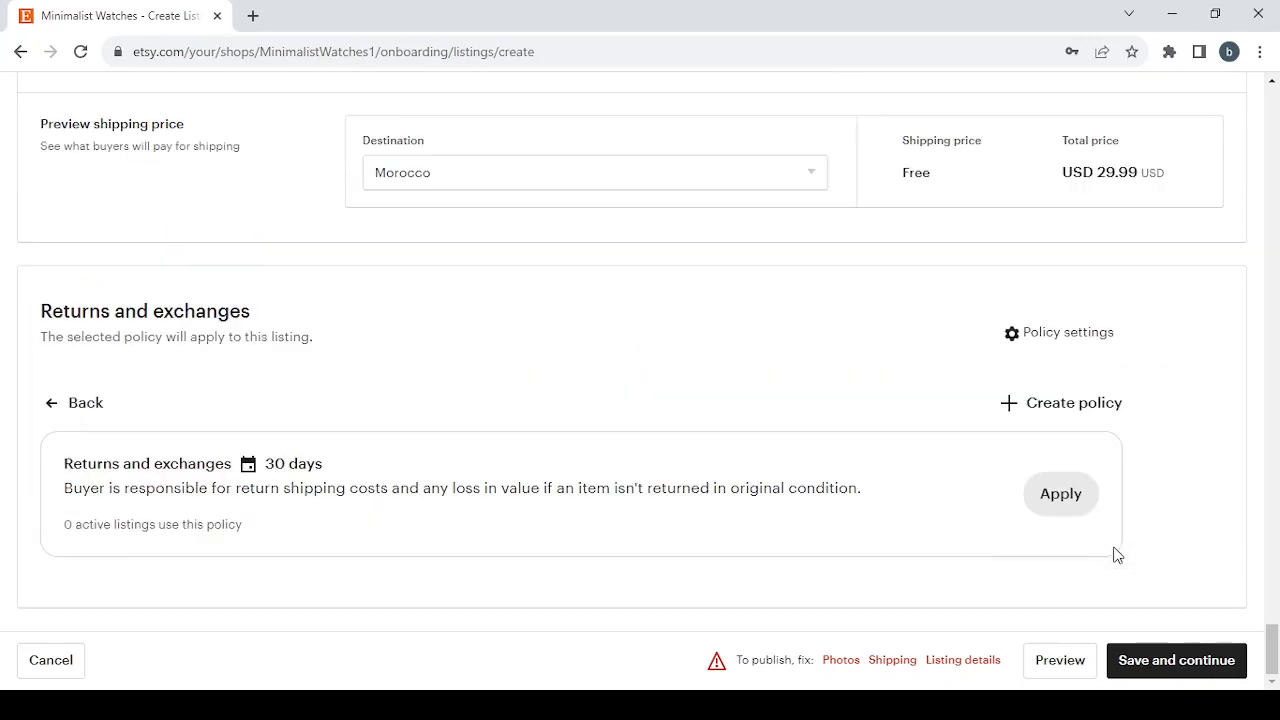
click(1062, 401)
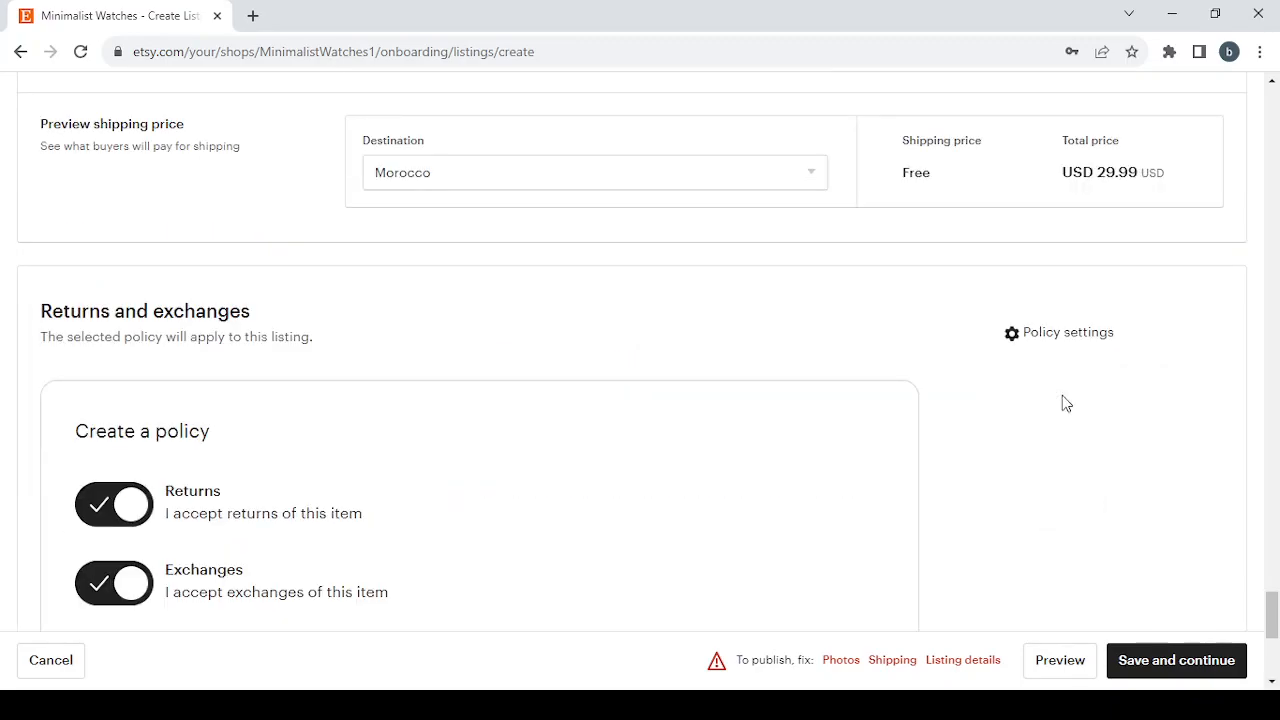
scroll(446, 453, down, 3)
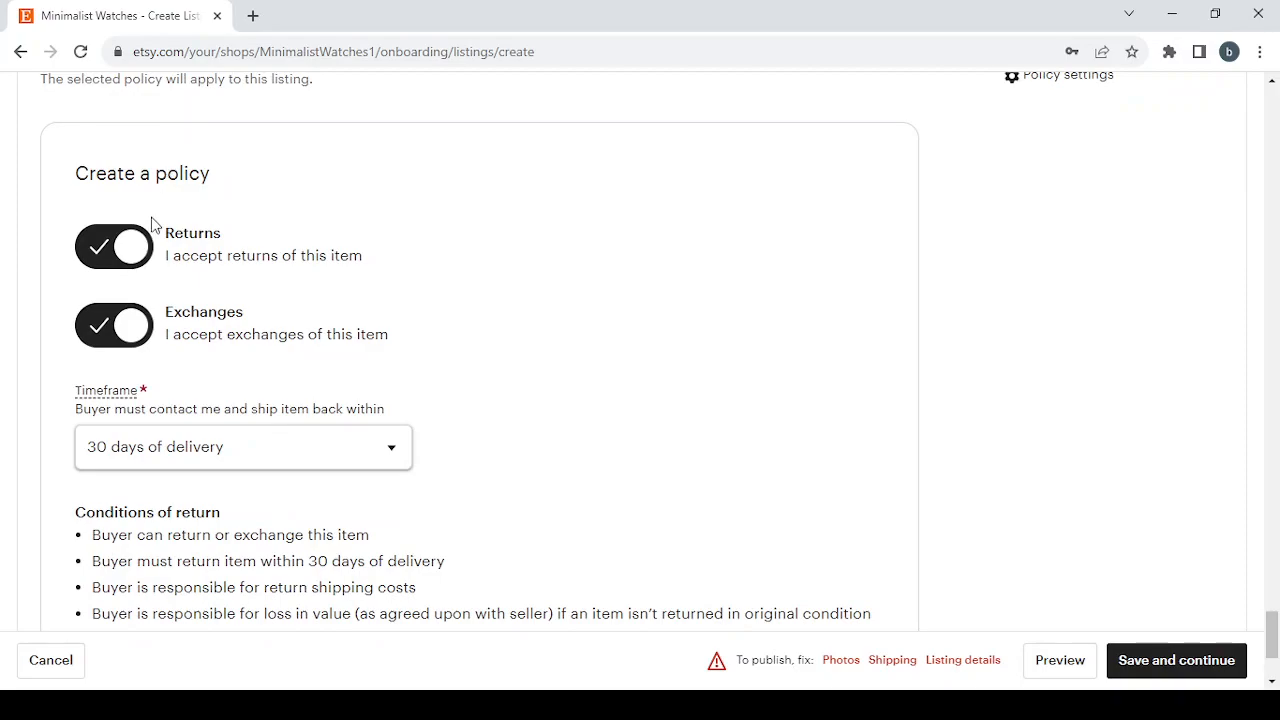
click(114, 250)
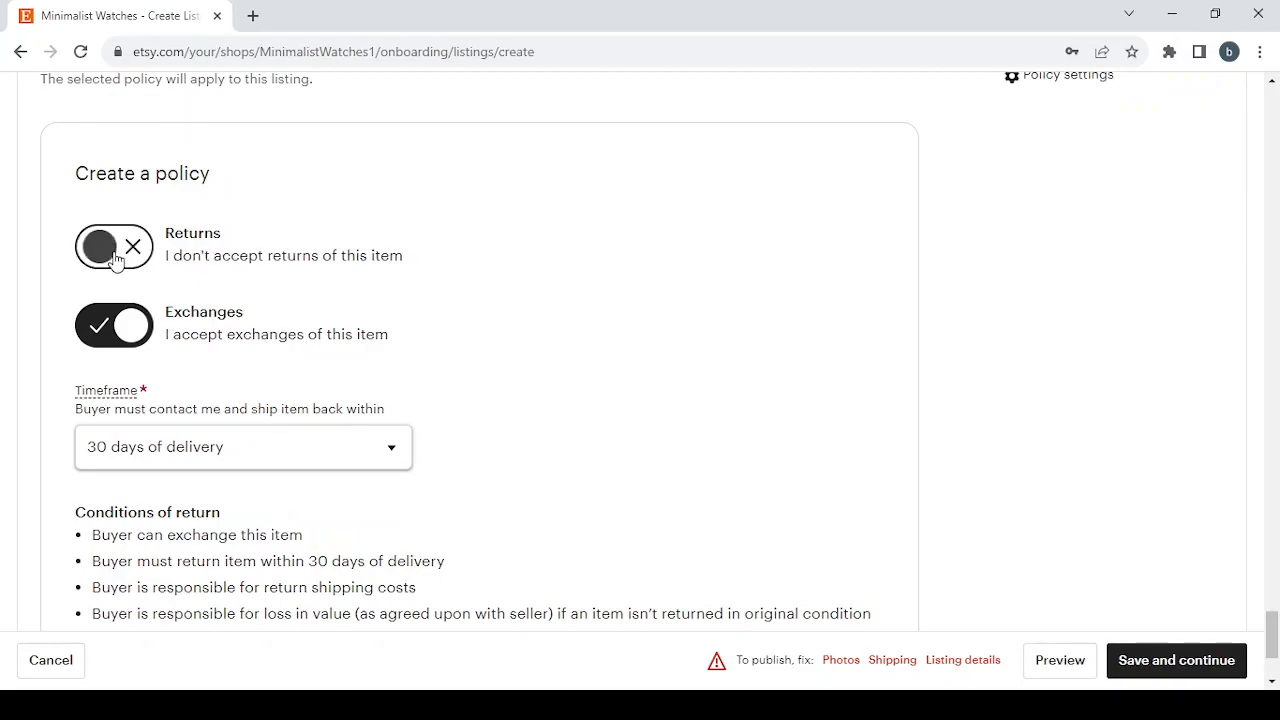
click(113, 330)
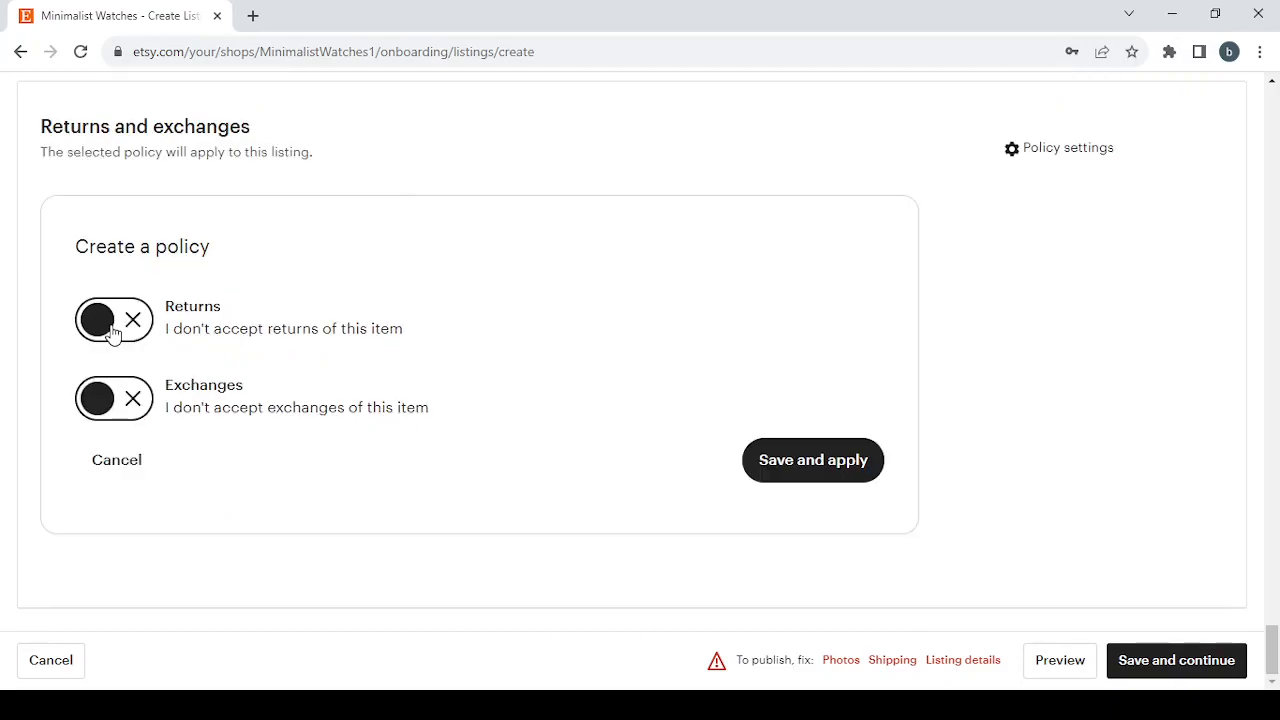
click(867, 465)
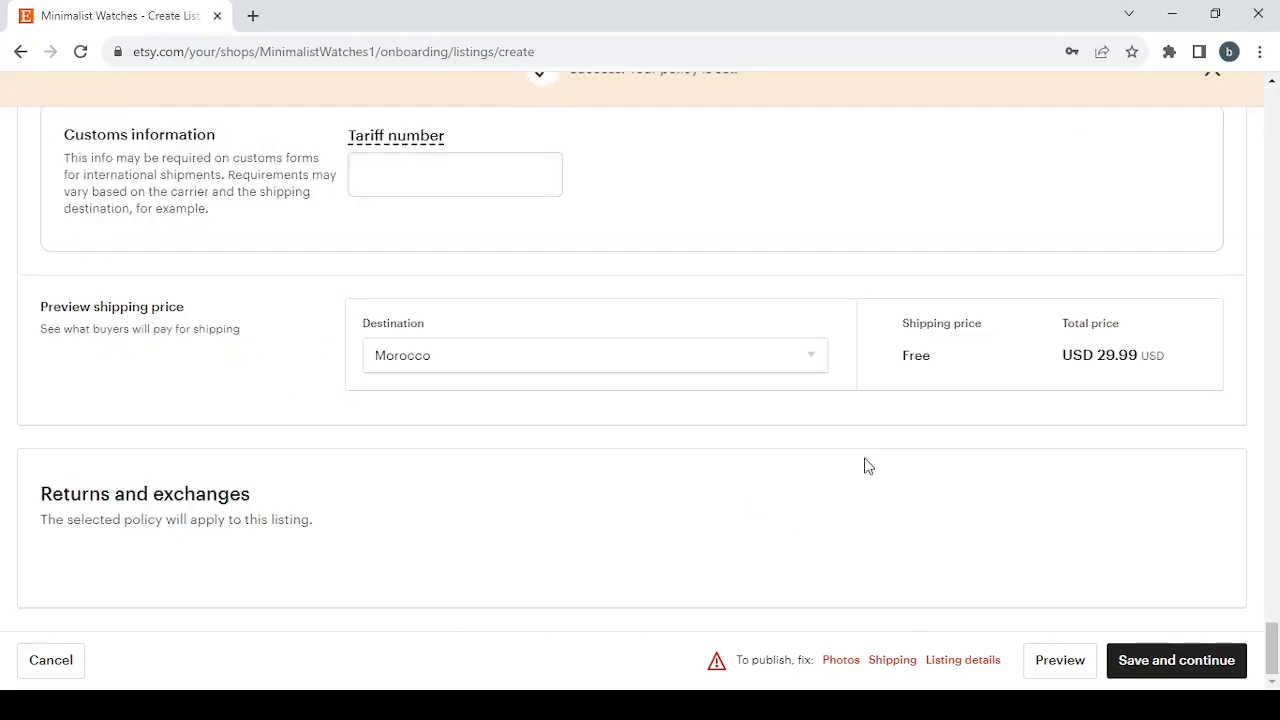
scroll(343, 566, down, 2)
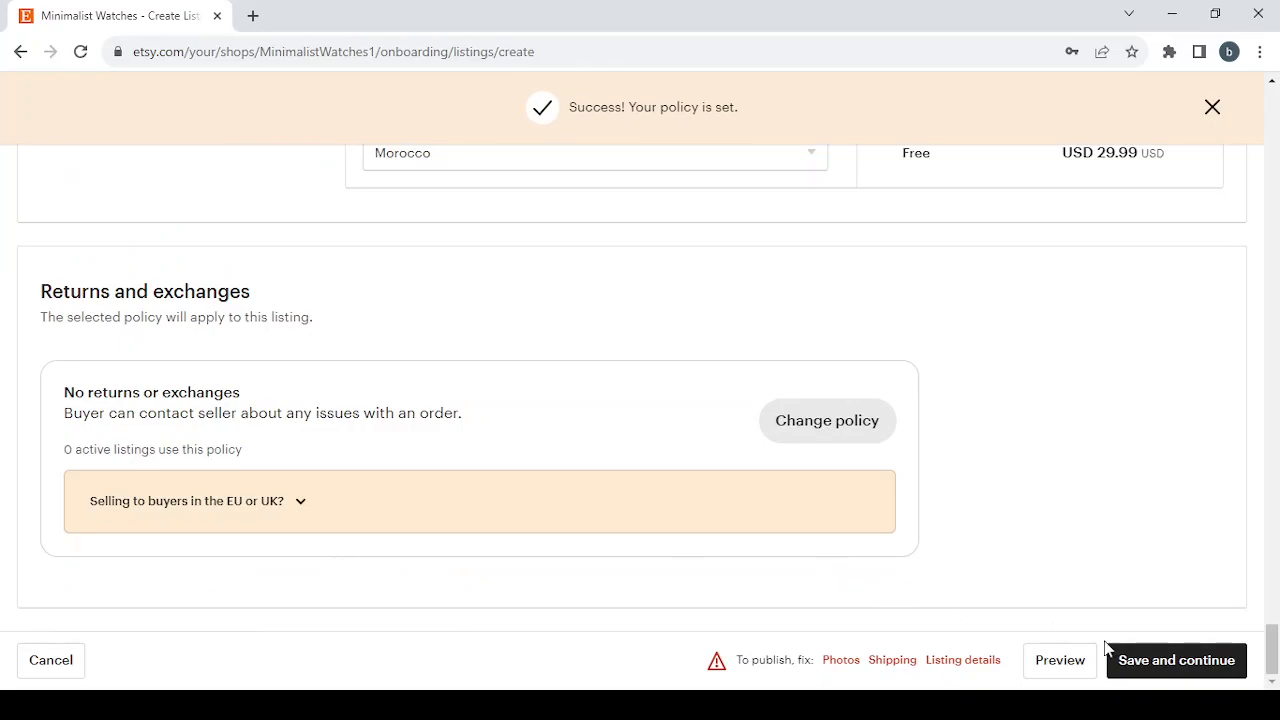